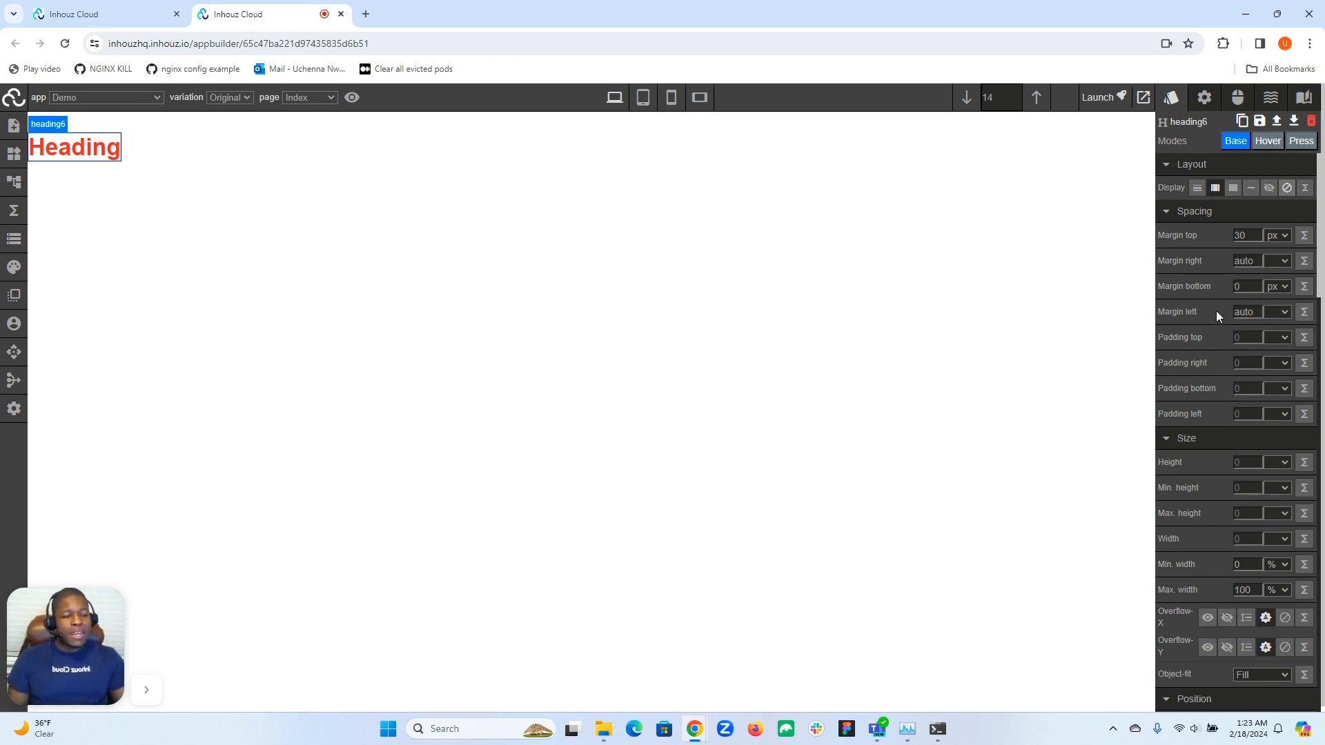
scroll(1216, 311, down, 2)
scroll(1214, 312, up, 2)
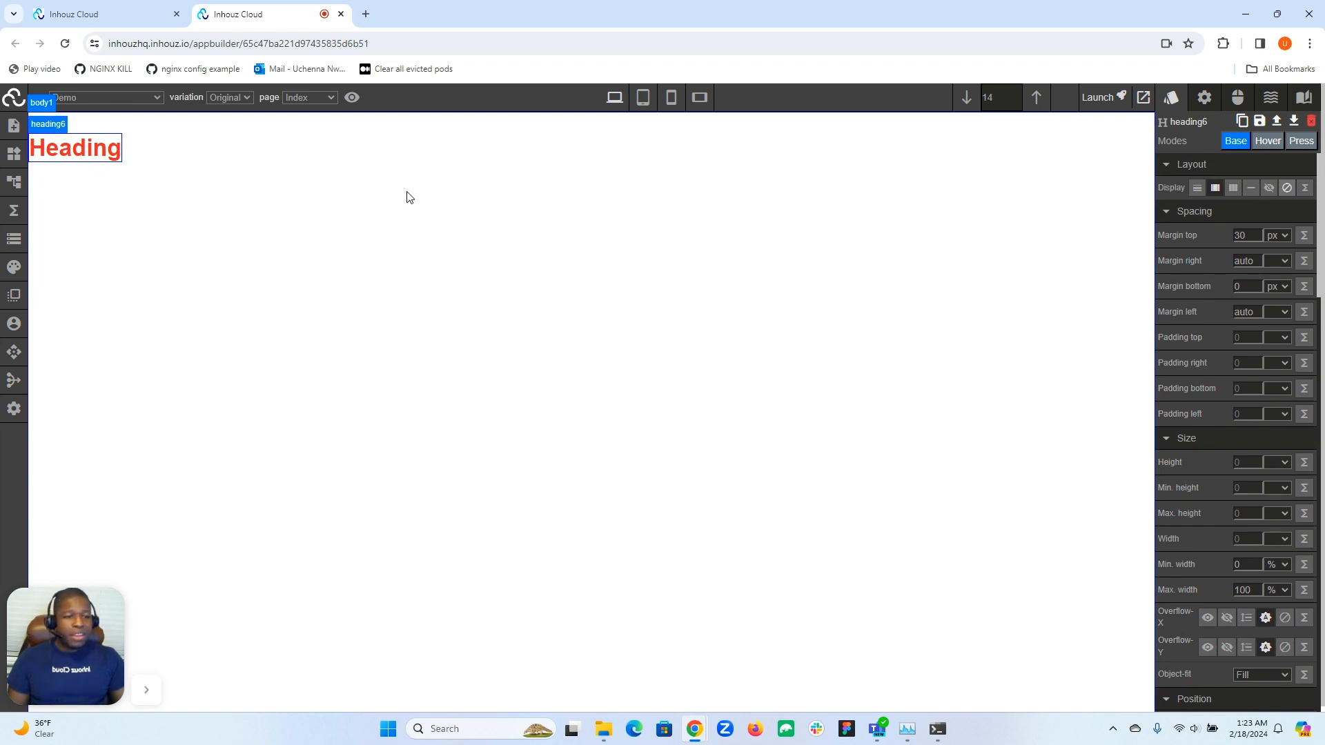
scroll(1219, 271, down, 8)
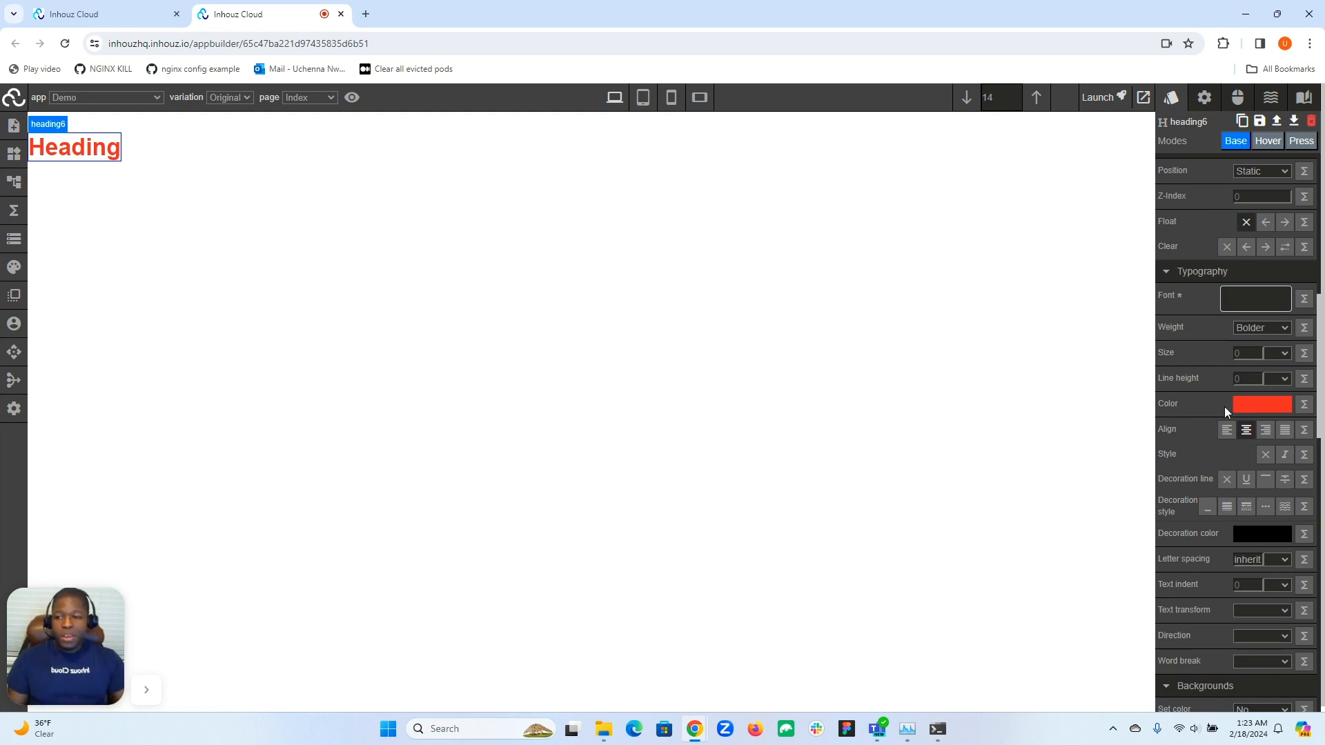
- Add an "amount" property with the value 100 after paragraphText2 in the initial app data JSON
click(13, 238)
click(272, 198)
click(235, 125)
click(268, 212)
text(,)
key(Return)
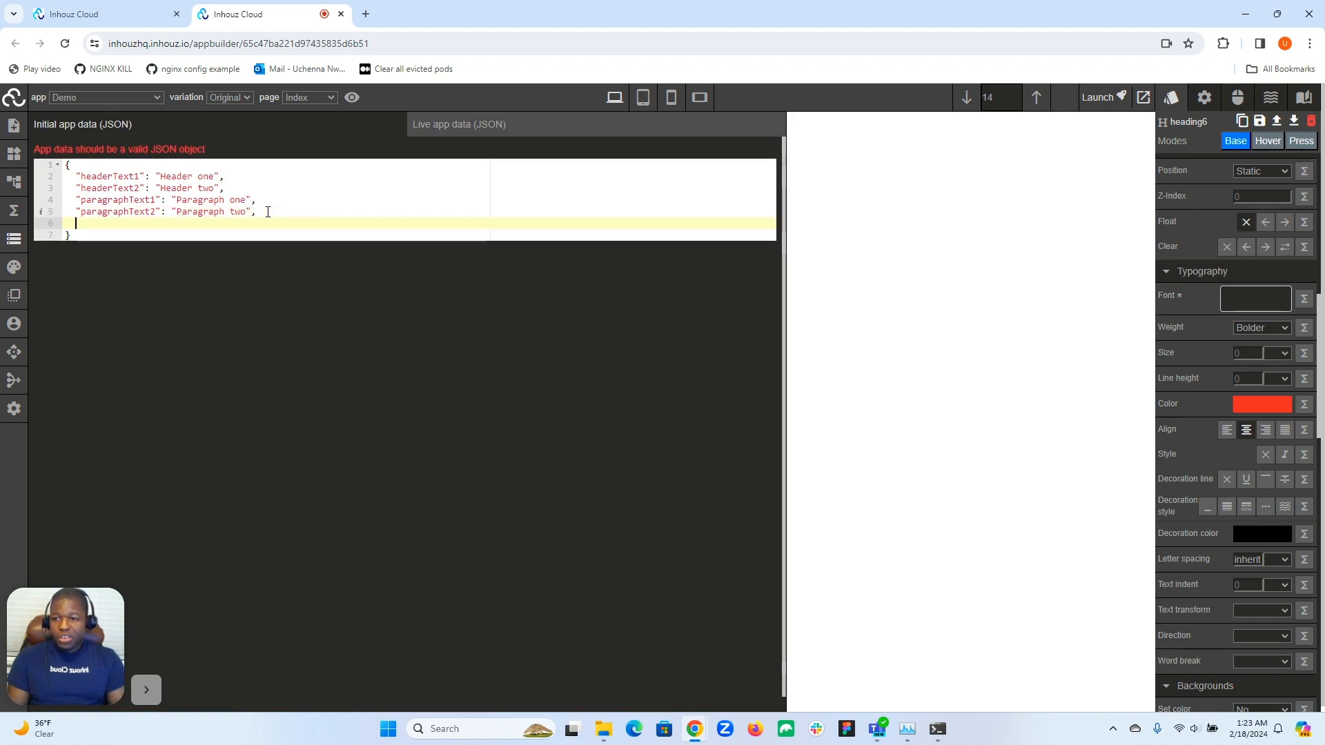
text(")
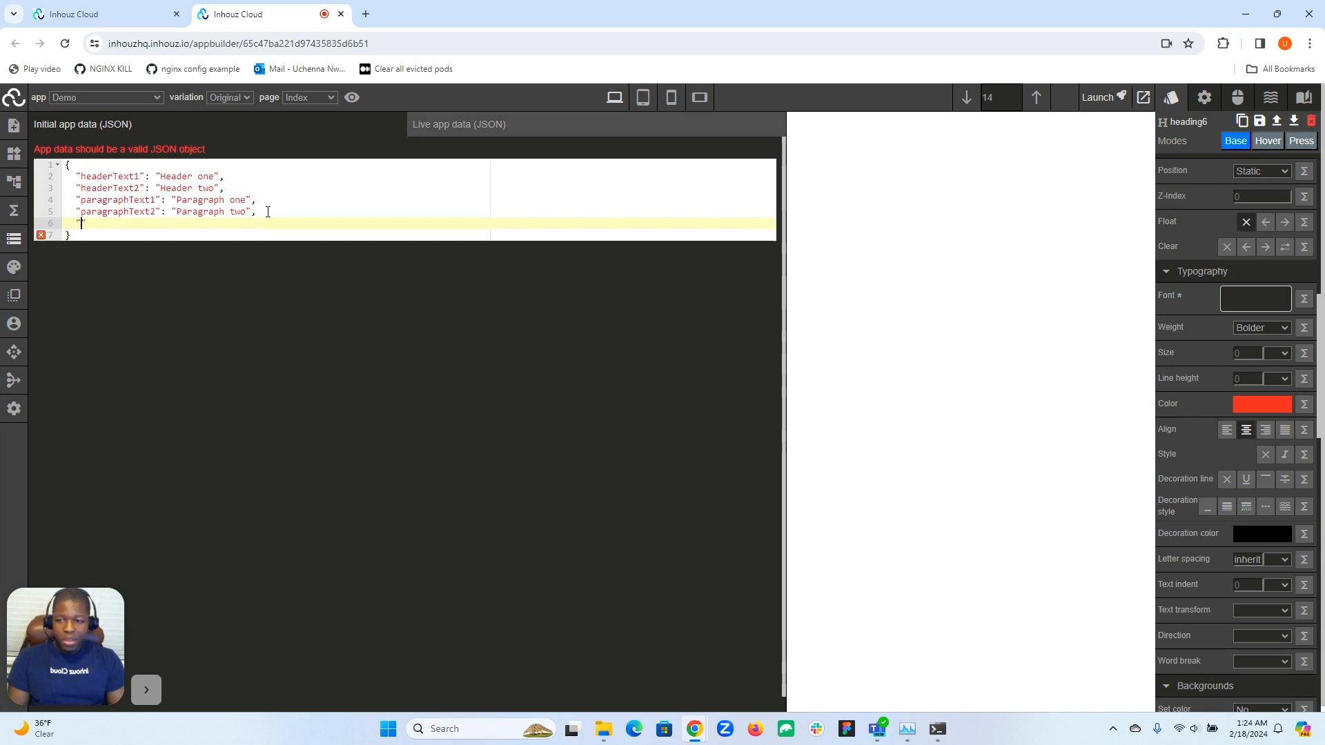
text(coun)
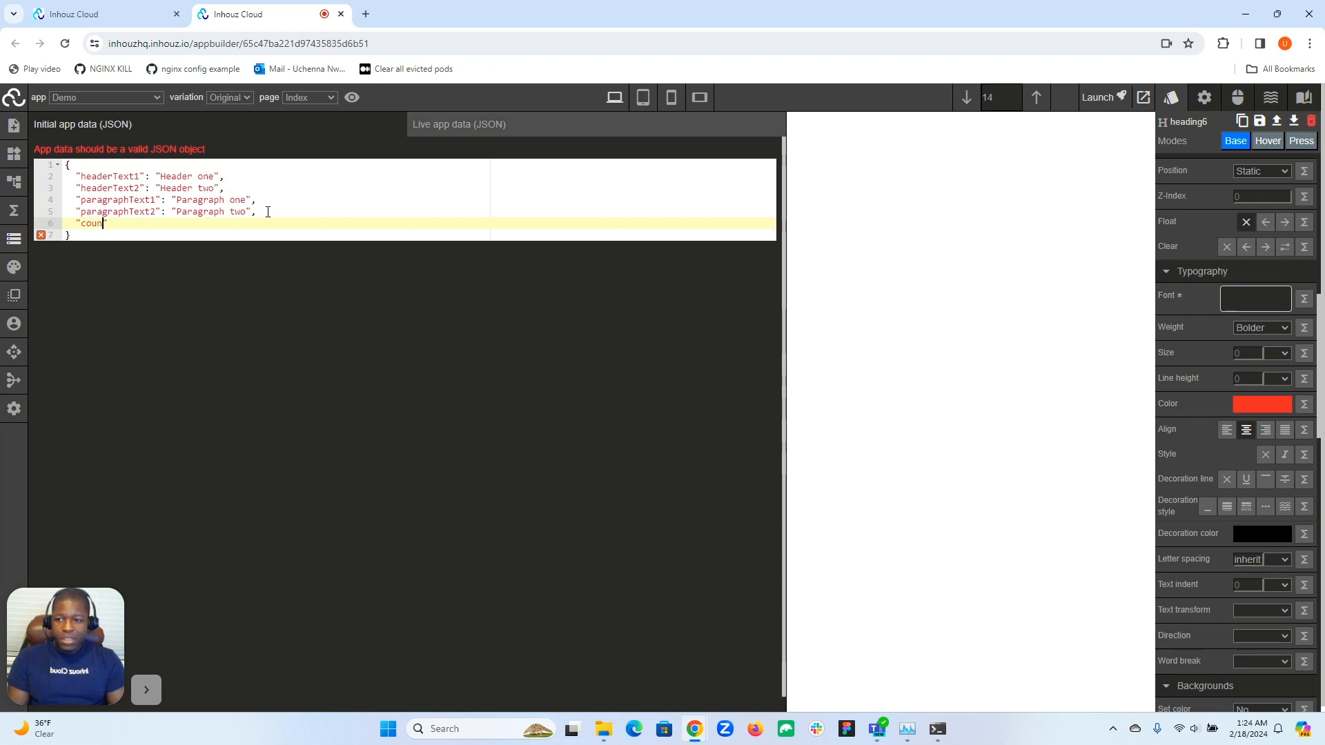
text(mount)
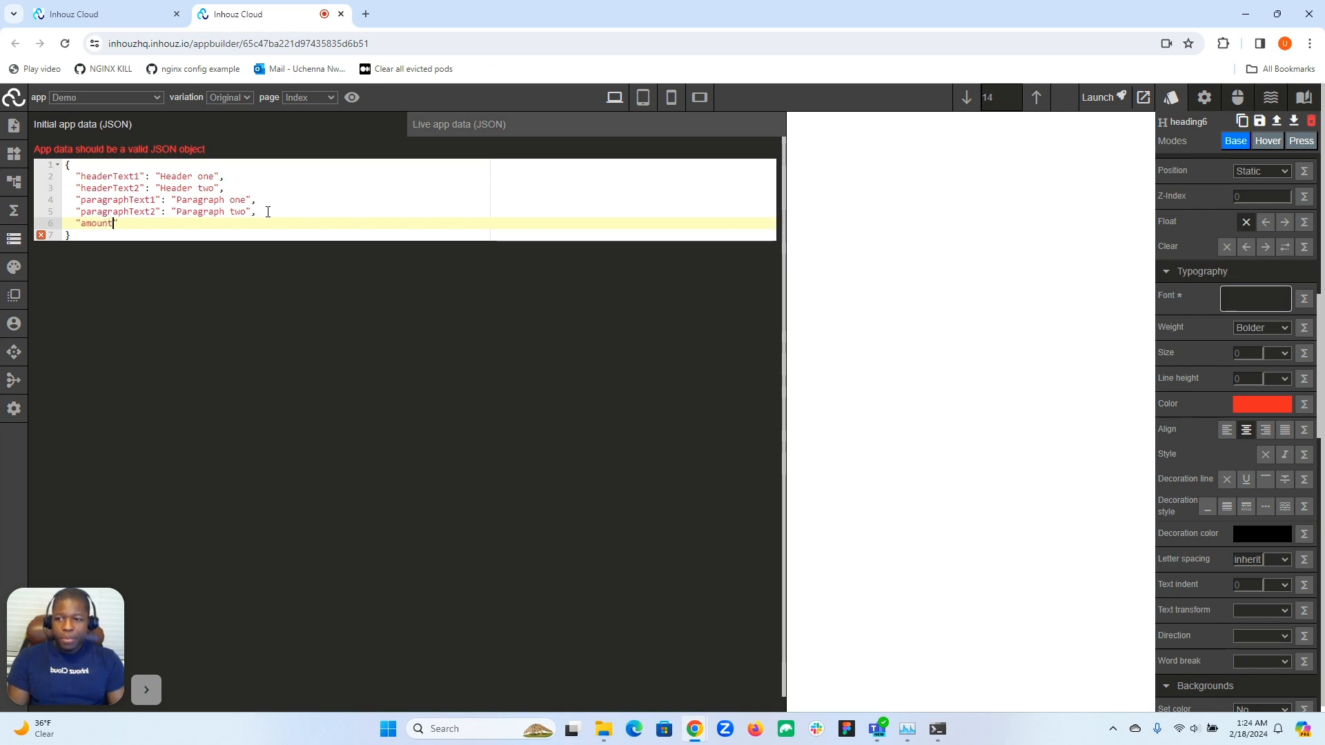
text(:)
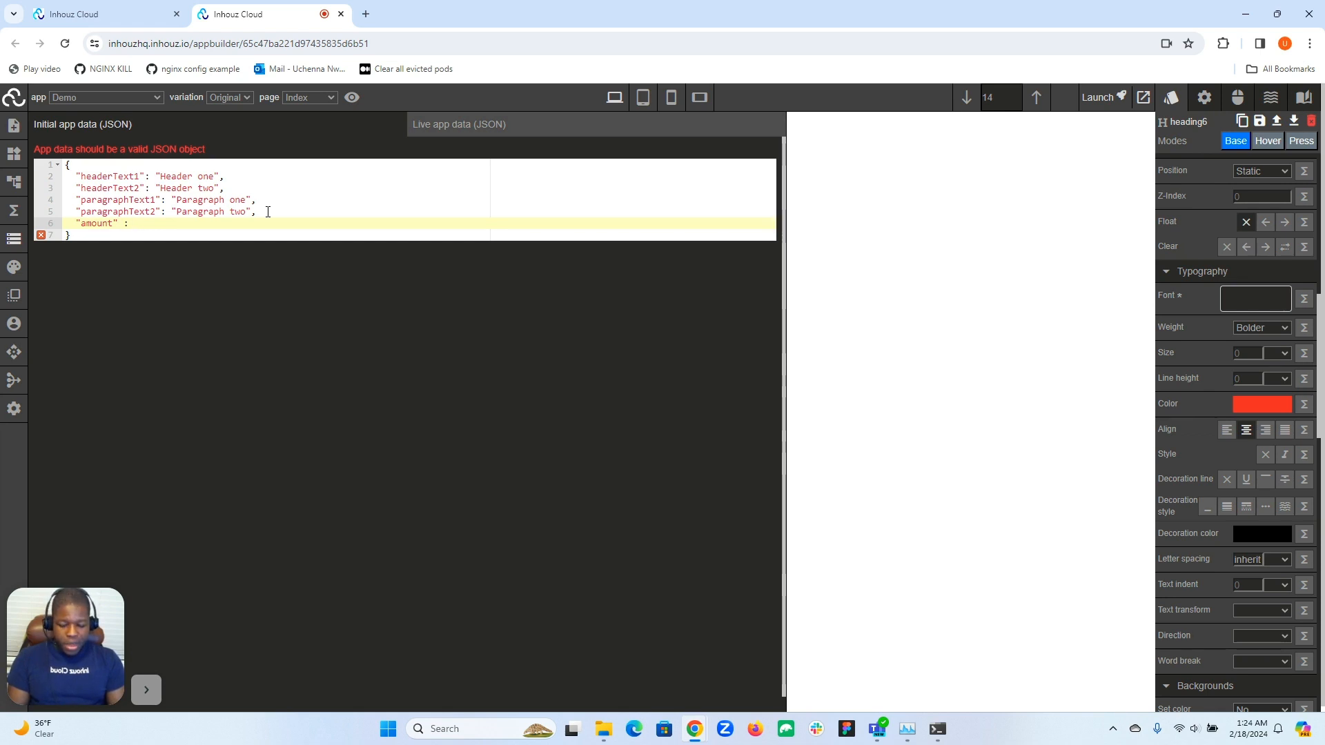
text(100)
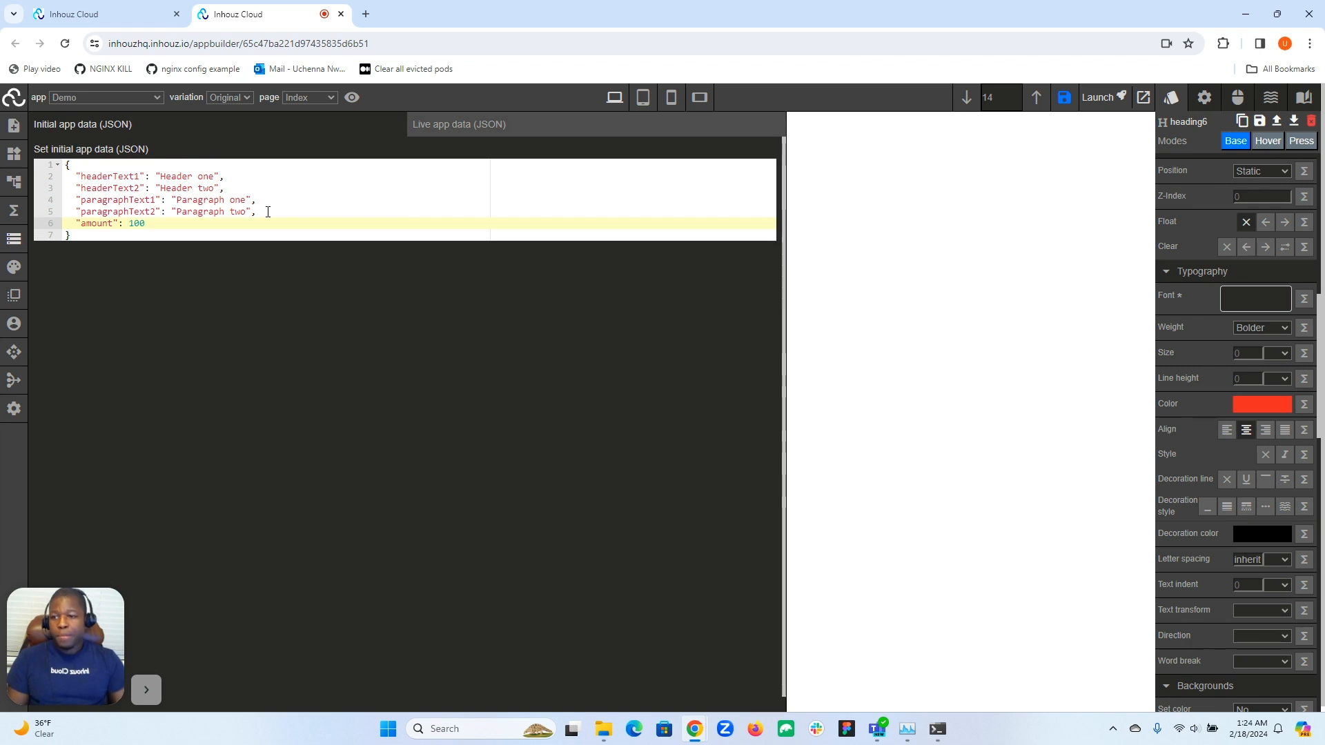
- Save the app with its updated initial data and reload the builder page
click(16, 245)
click(1064, 97)
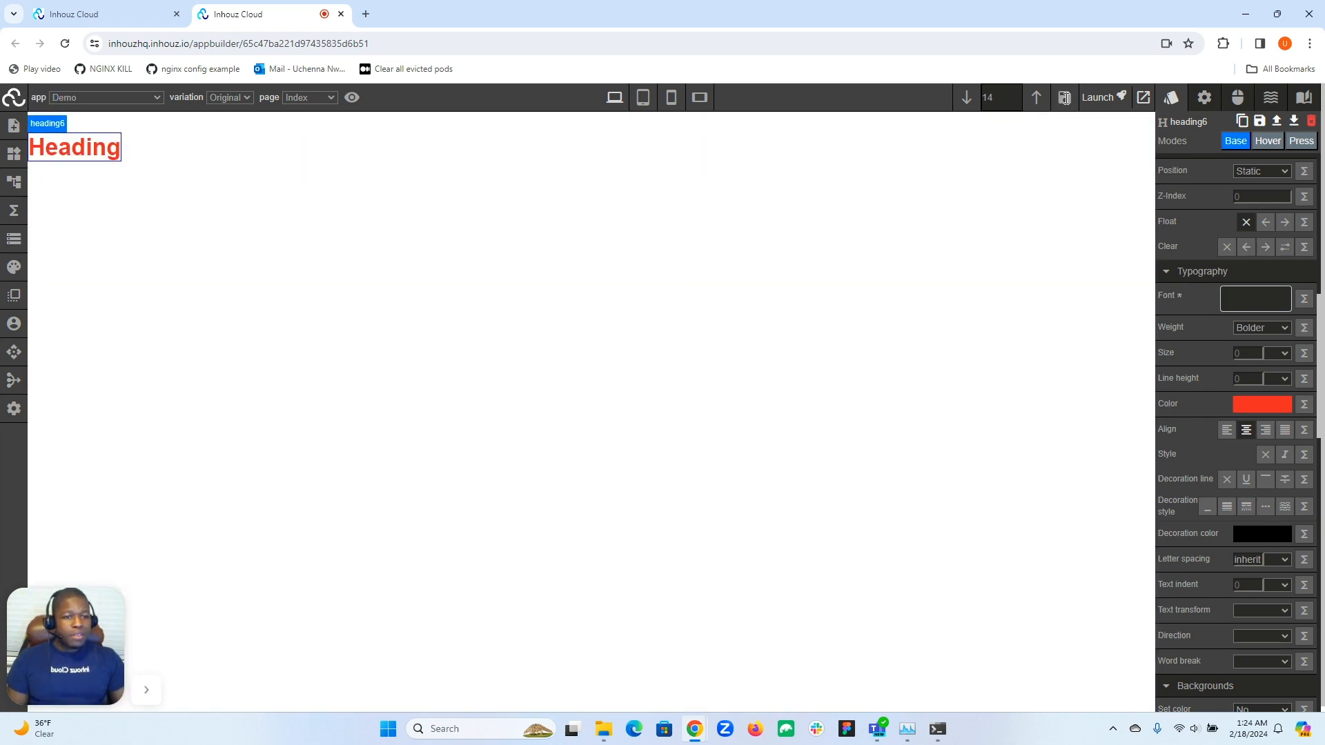
click(65, 44)
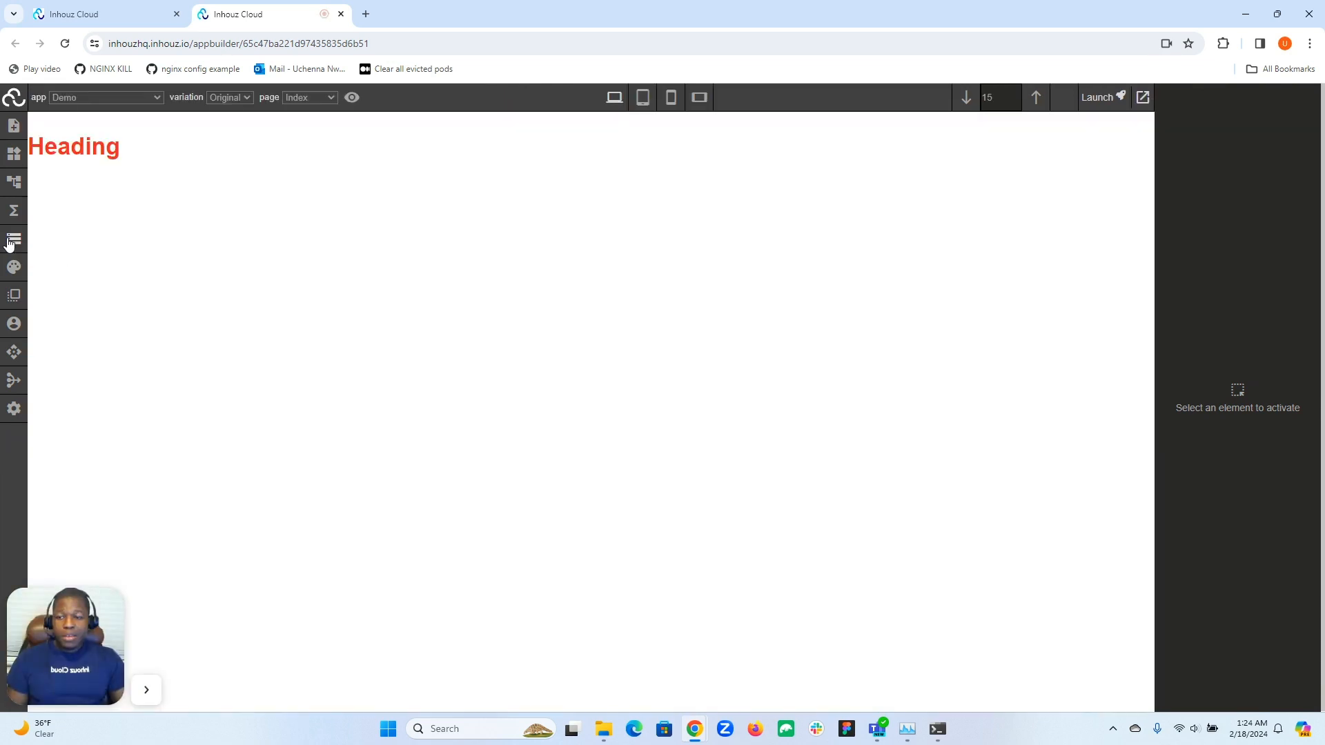
- Compare the amount property in the initial app data with the live app data
click(12, 238)
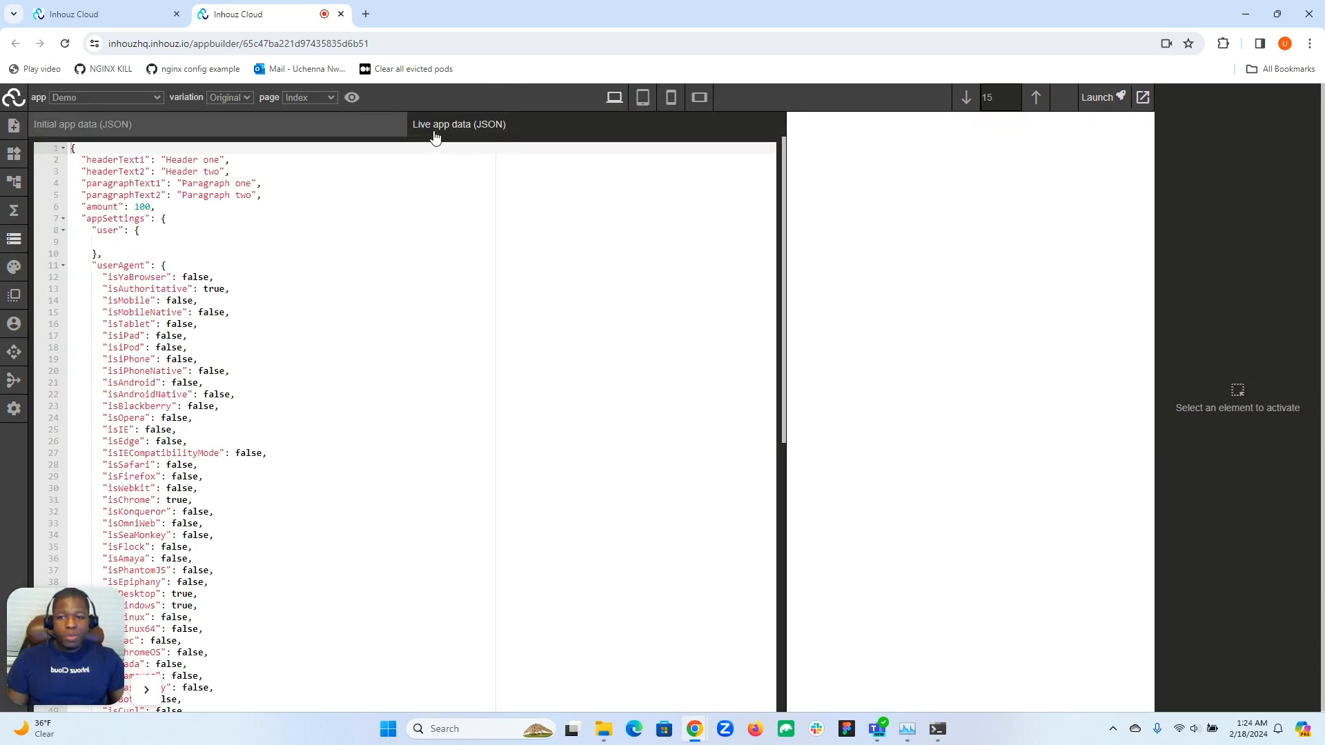
click(363, 134)
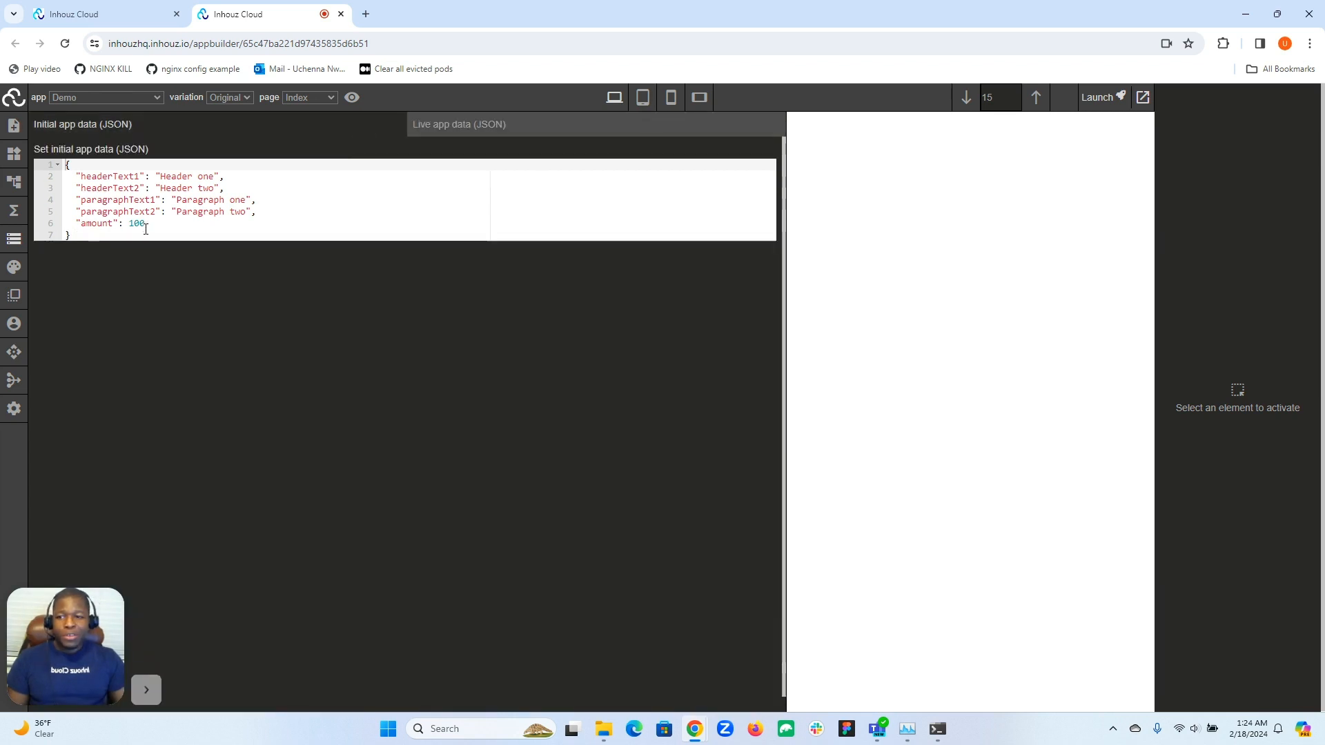
drag(146, 224, 72, 224)
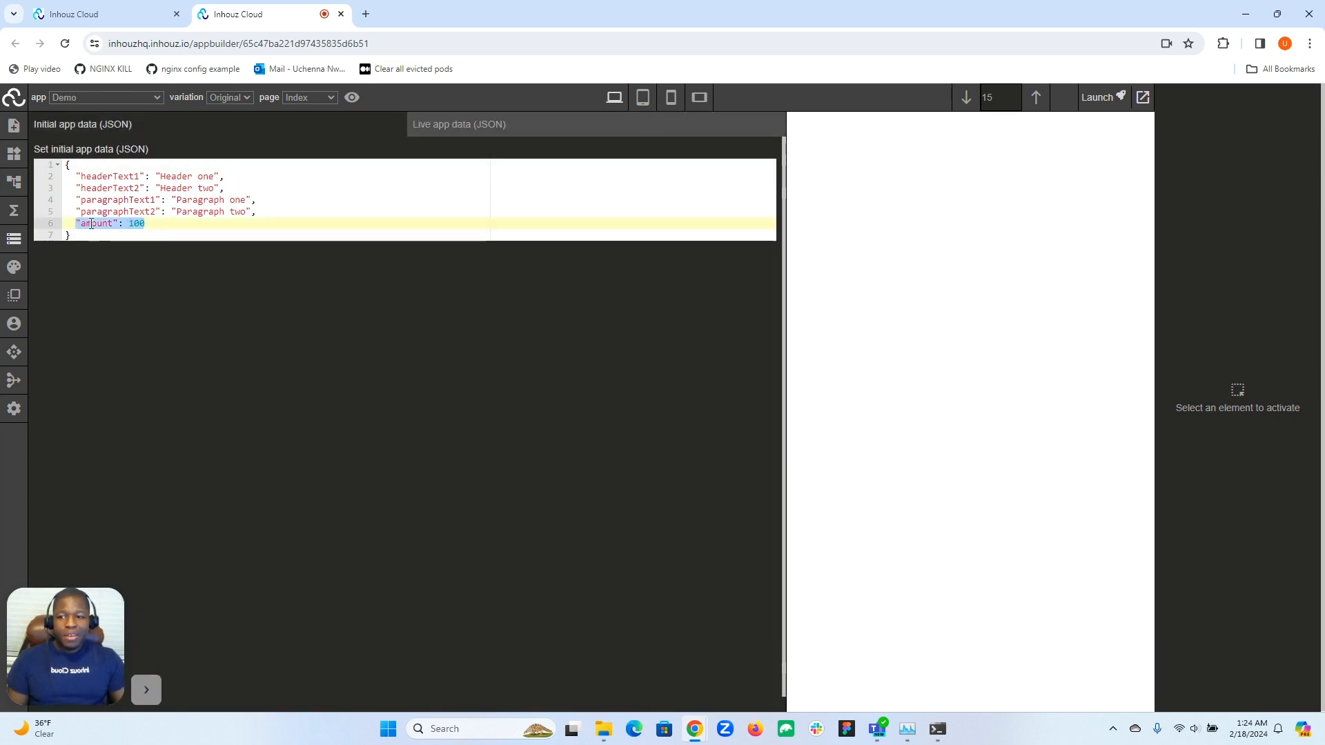
right_click(87, 229)
click(459, 124)
click(246, 183)
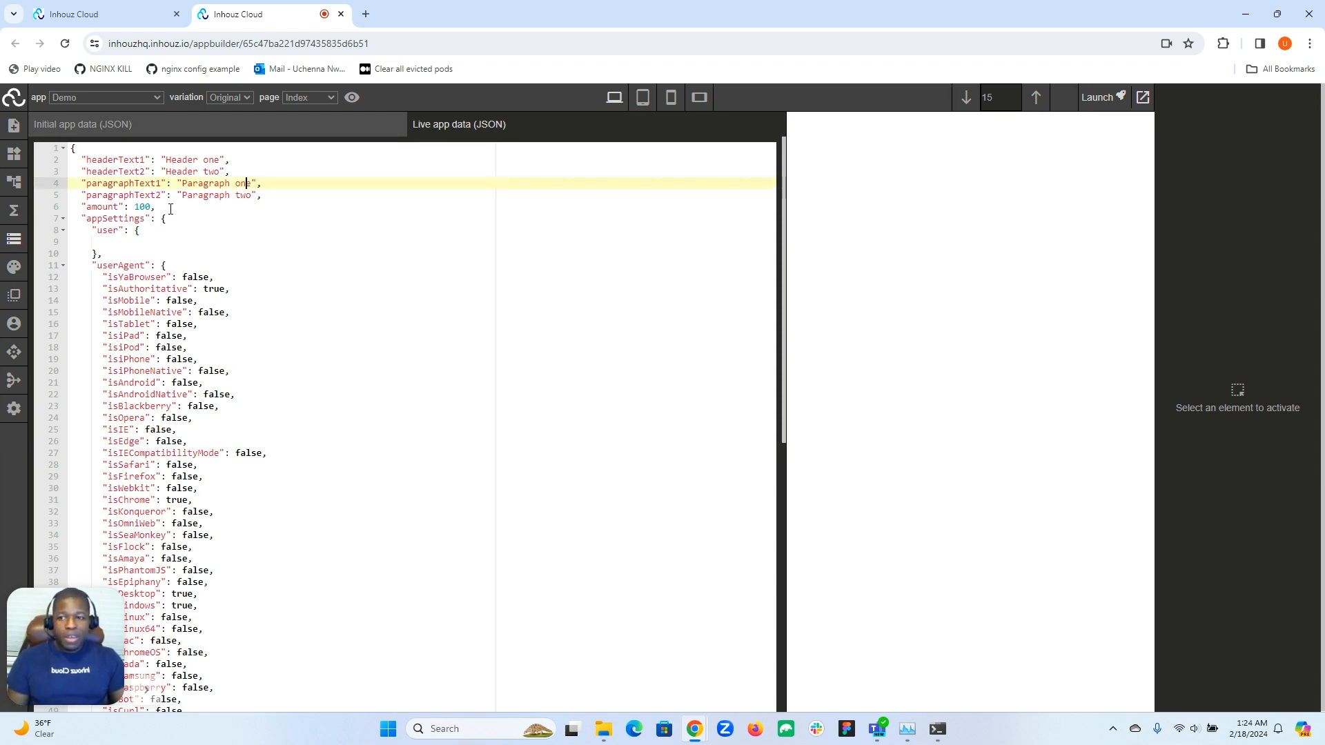
click(12, 242)
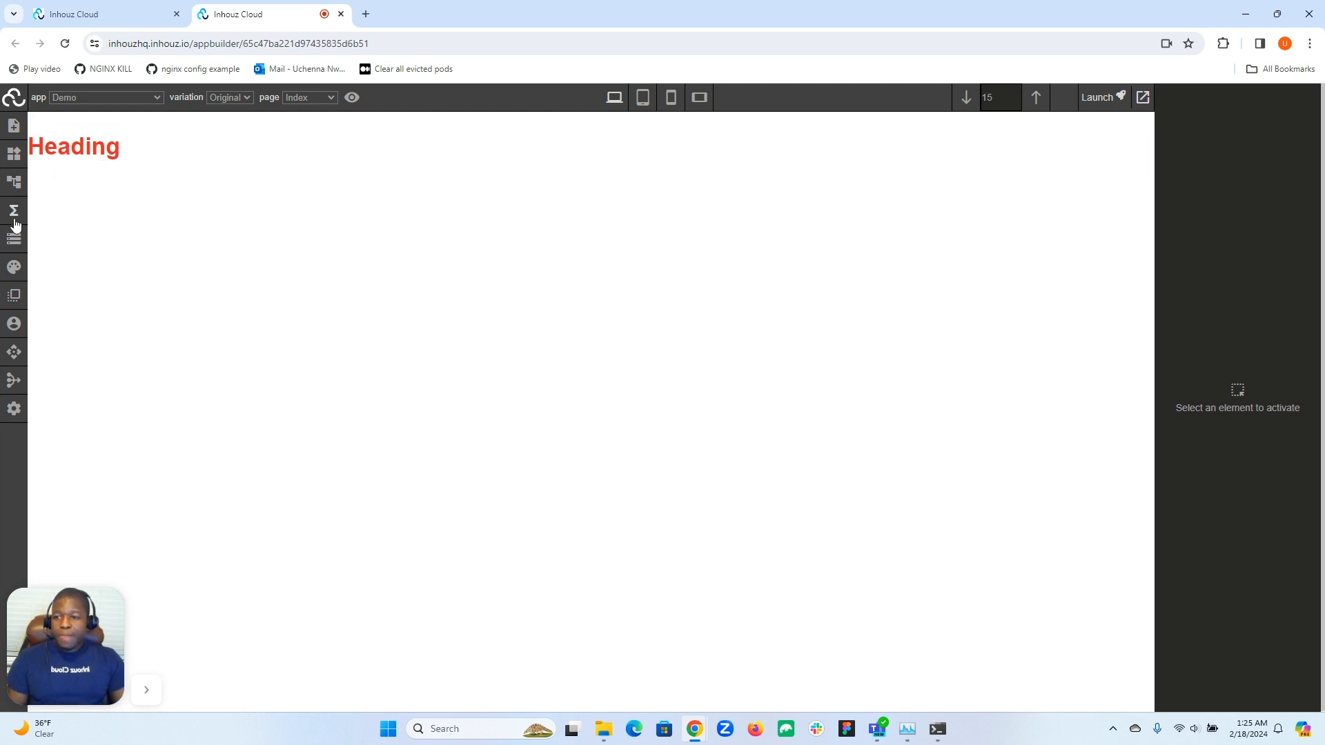
- Select the heading on the page and bring up its typography styles
click(58, 147)
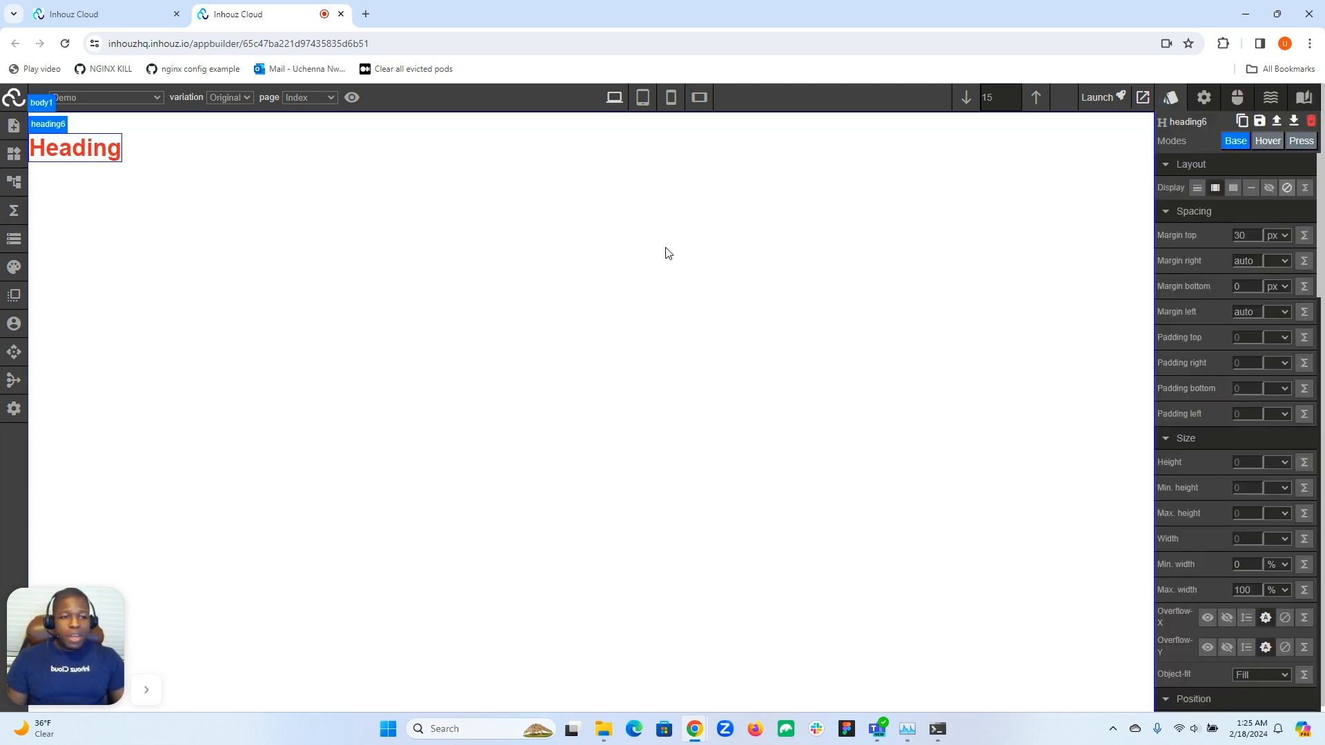
scroll(1215, 331, down, 10)
scroll(1215, 331, down, 2)
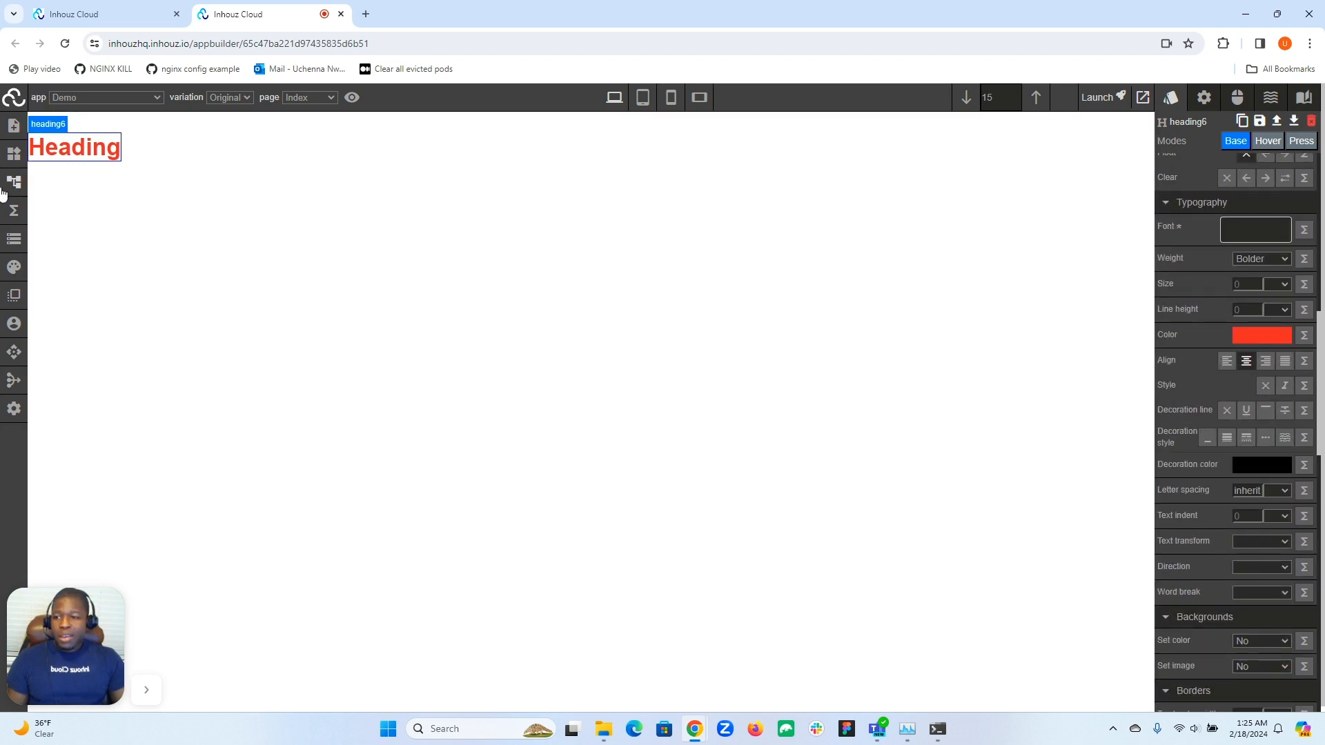
- Search the function builder for "mirror" and examine the mirrorResponse function's workflow and parameters
click(11, 213)
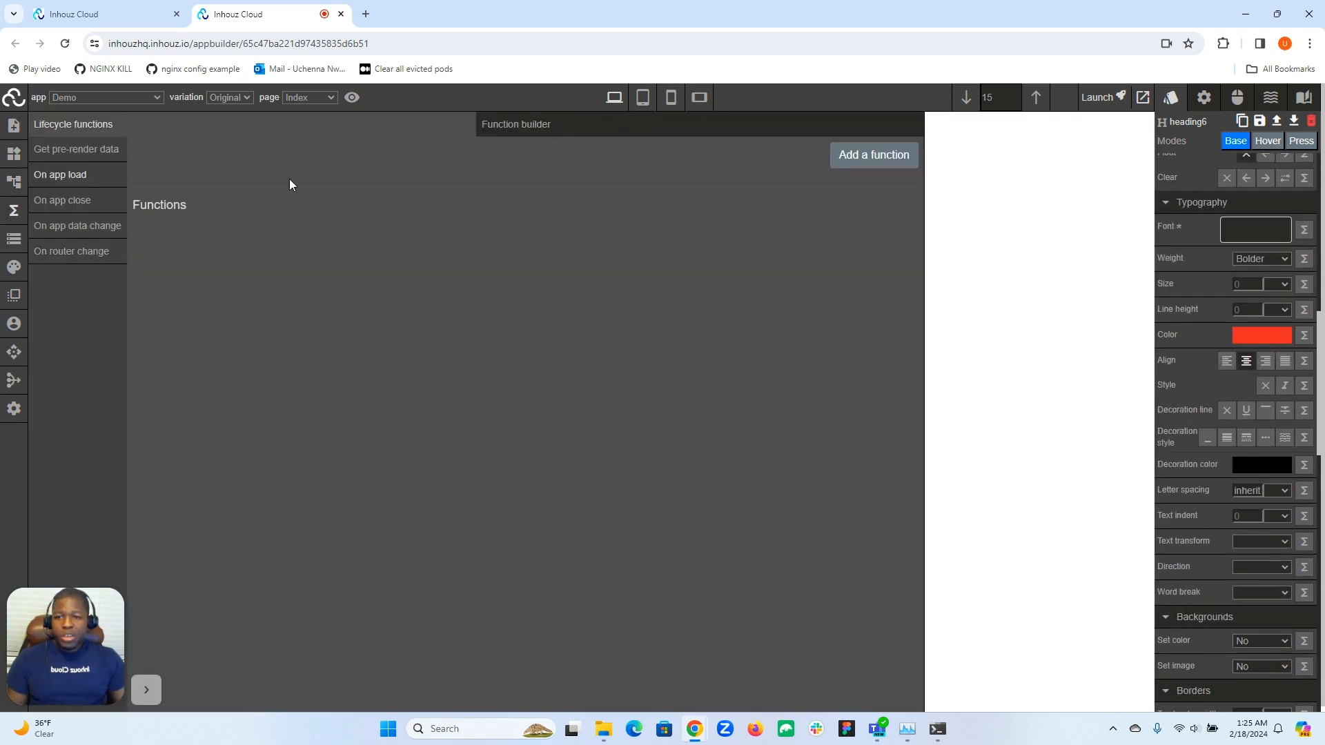
click(560, 126)
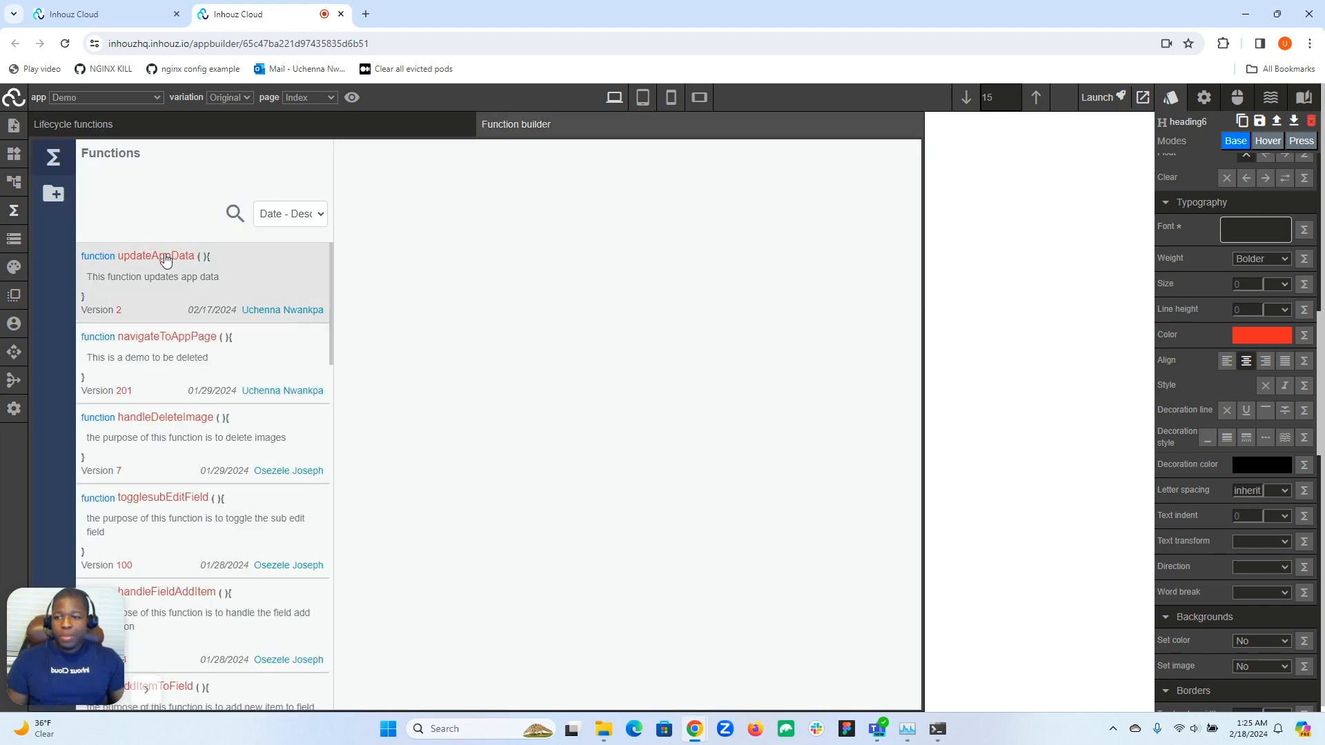
click(235, 214)
text(mirror)
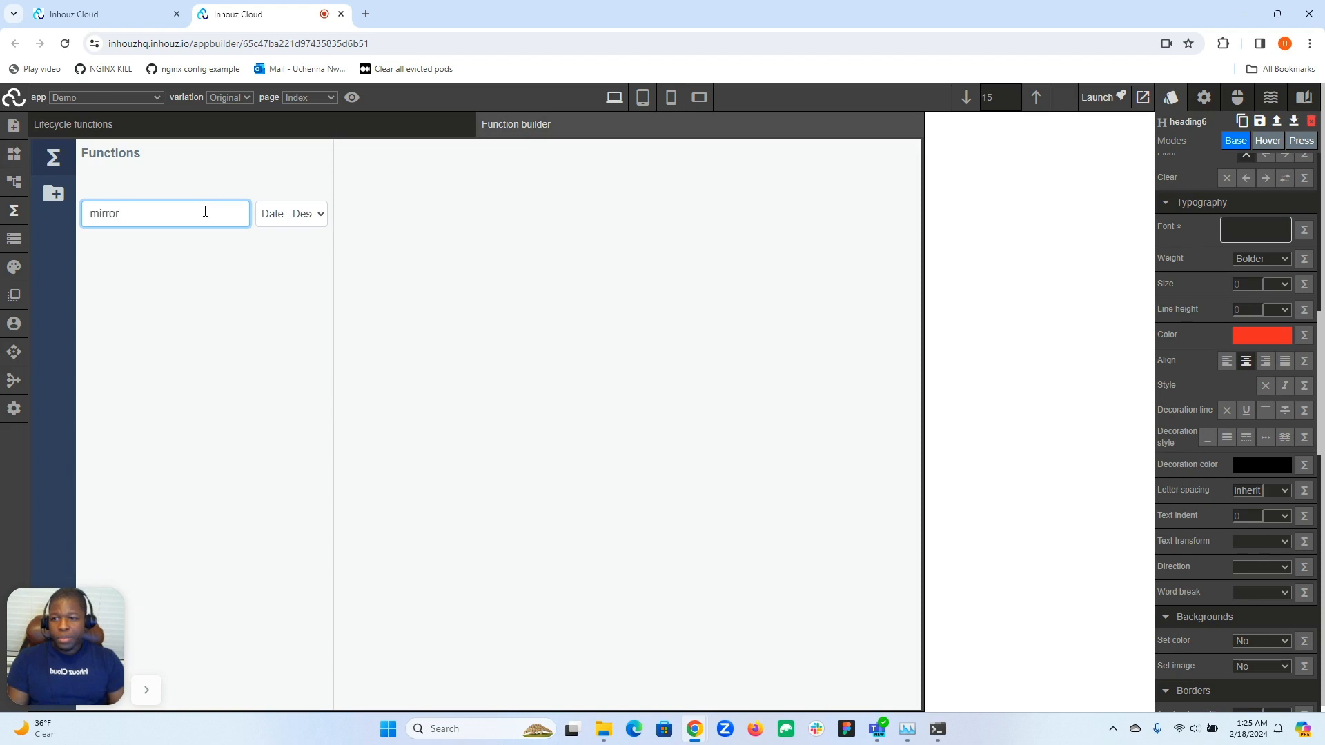
click(153, 283)
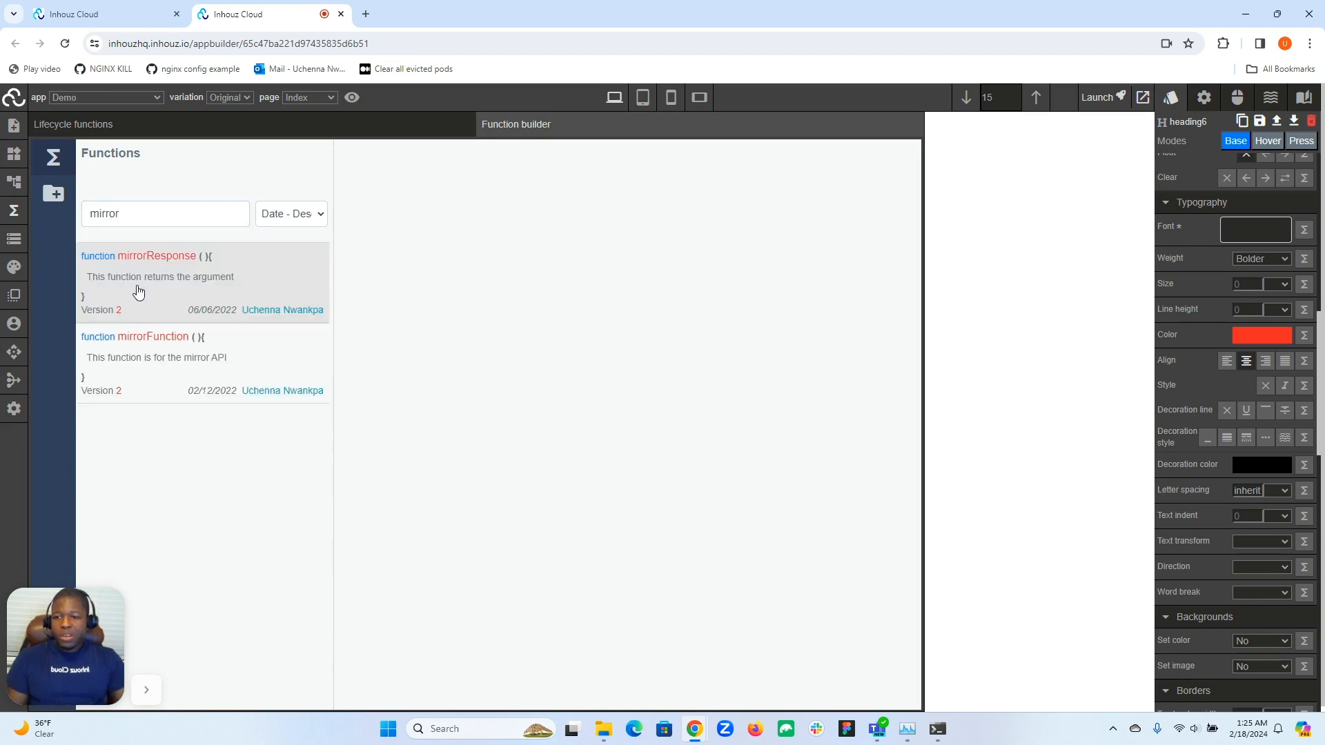
click(455, 301)
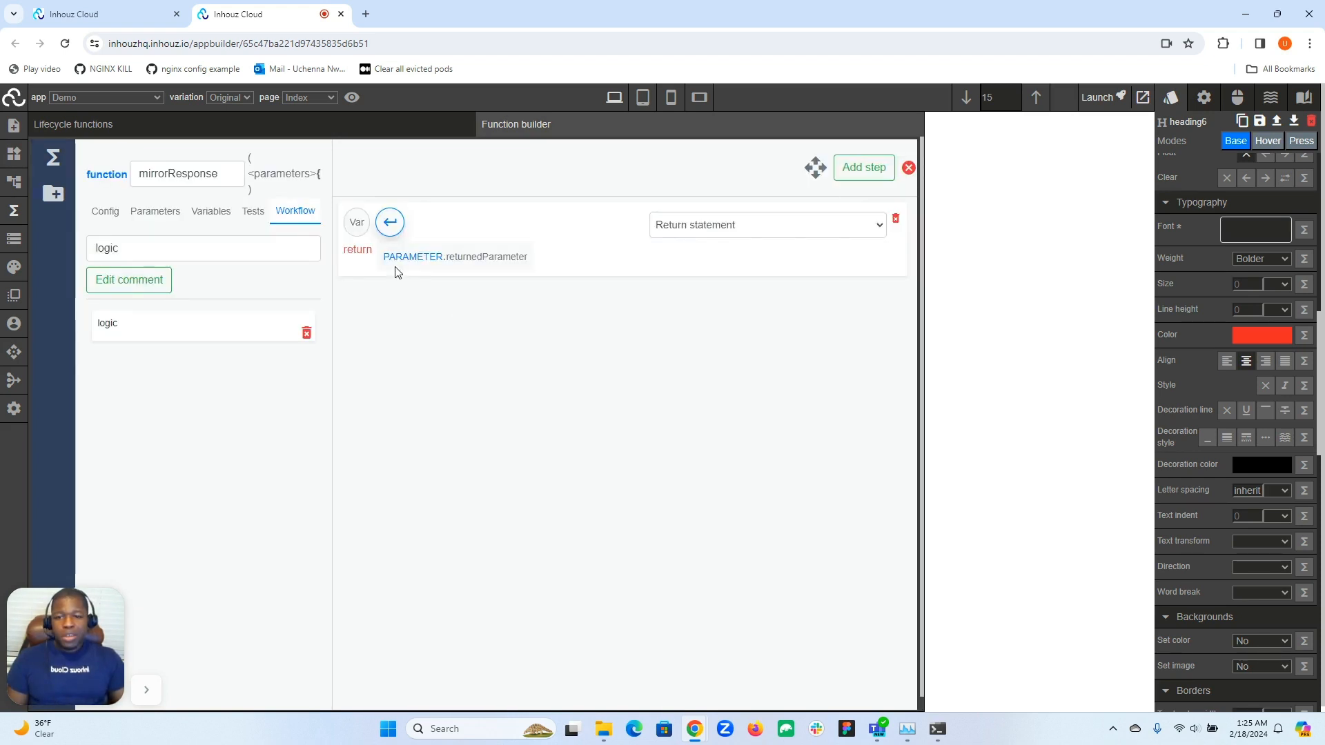
click(175, 212)
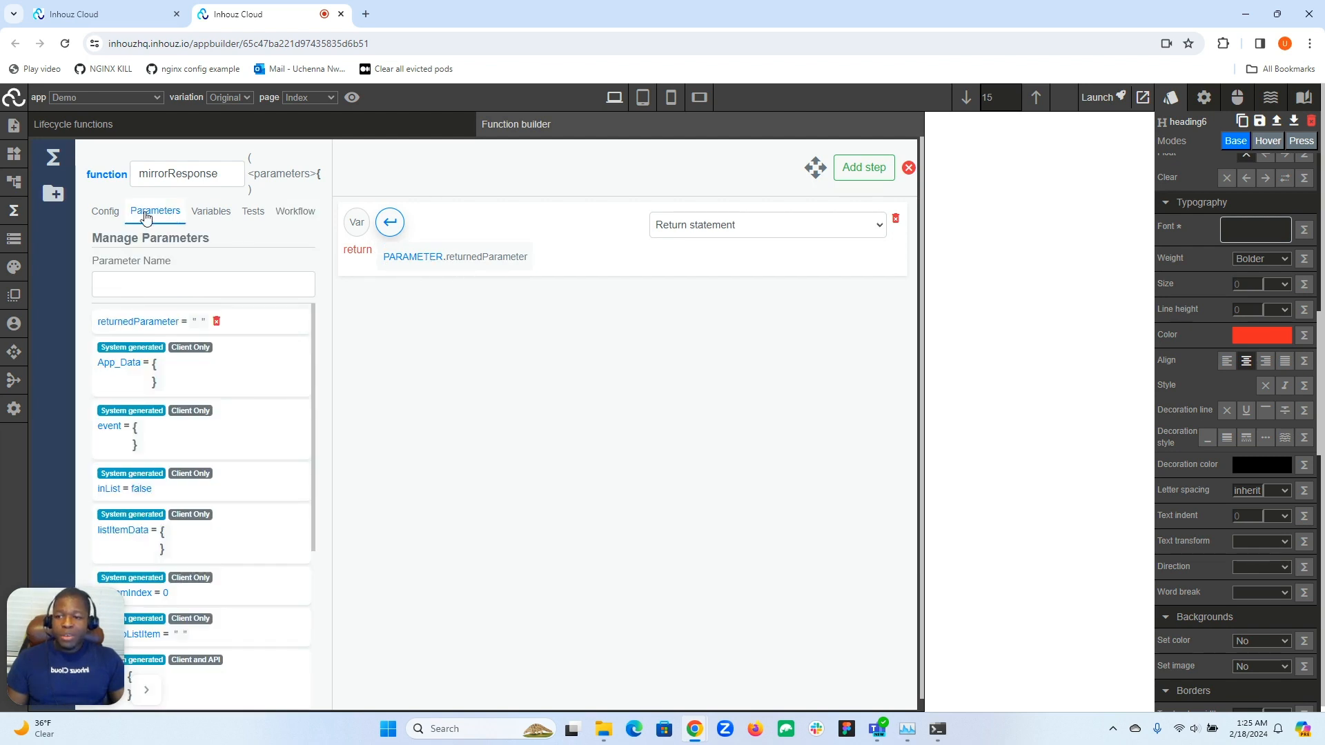
click(14, 210)
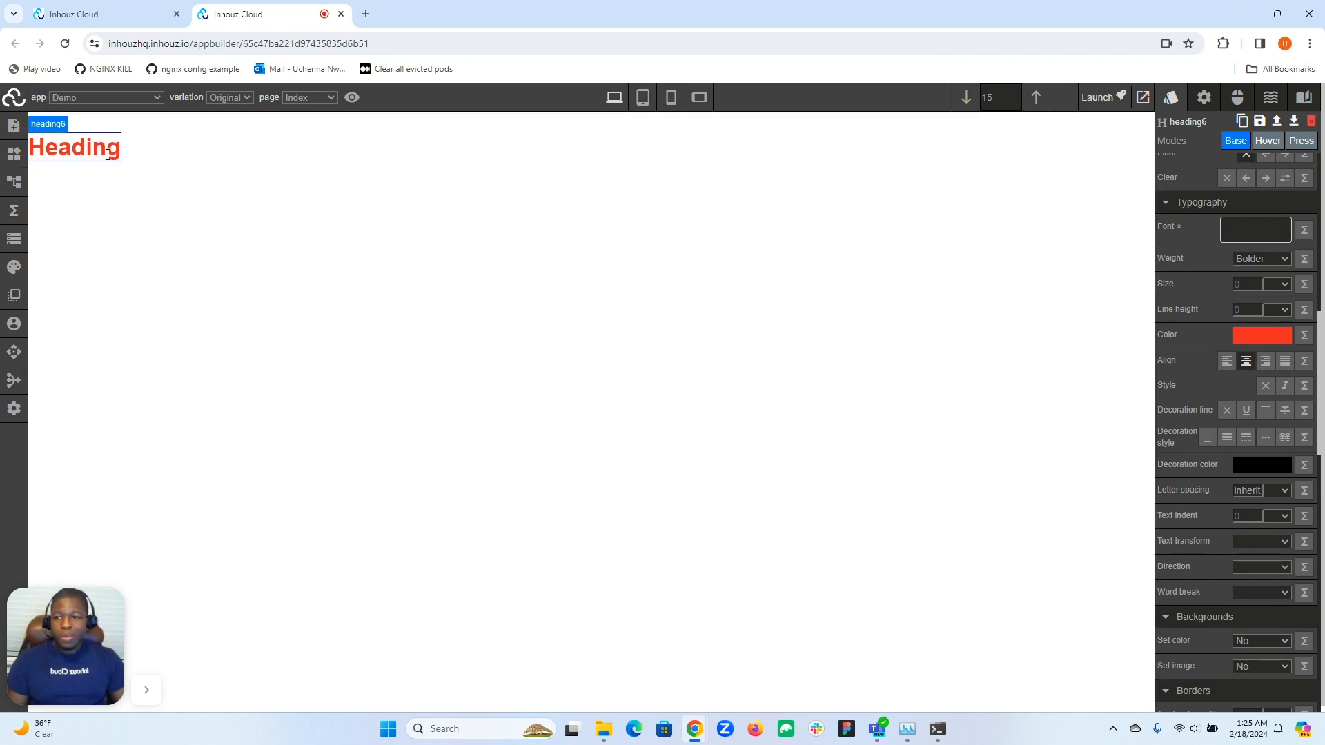
- Make the heading's text color function-driven and assign the mirrorResponse function to it
click(1306, 338)
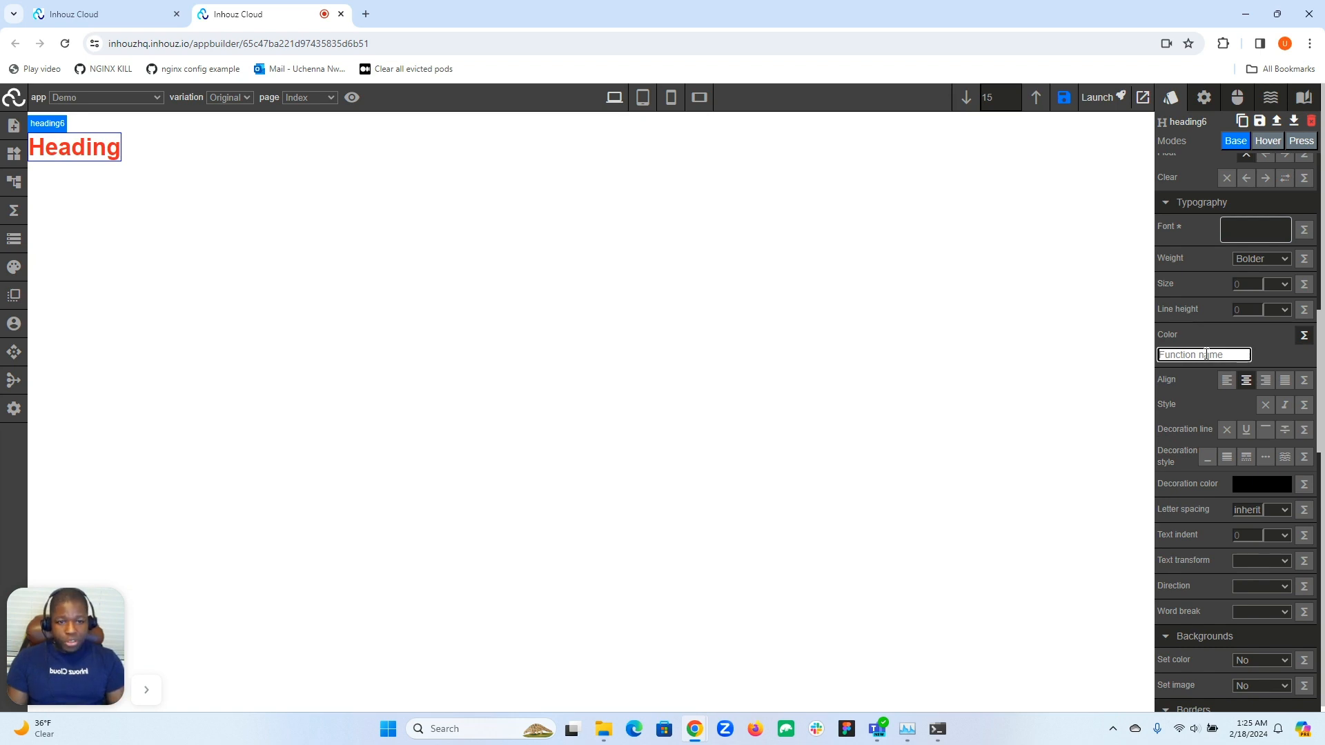
text(mirror)
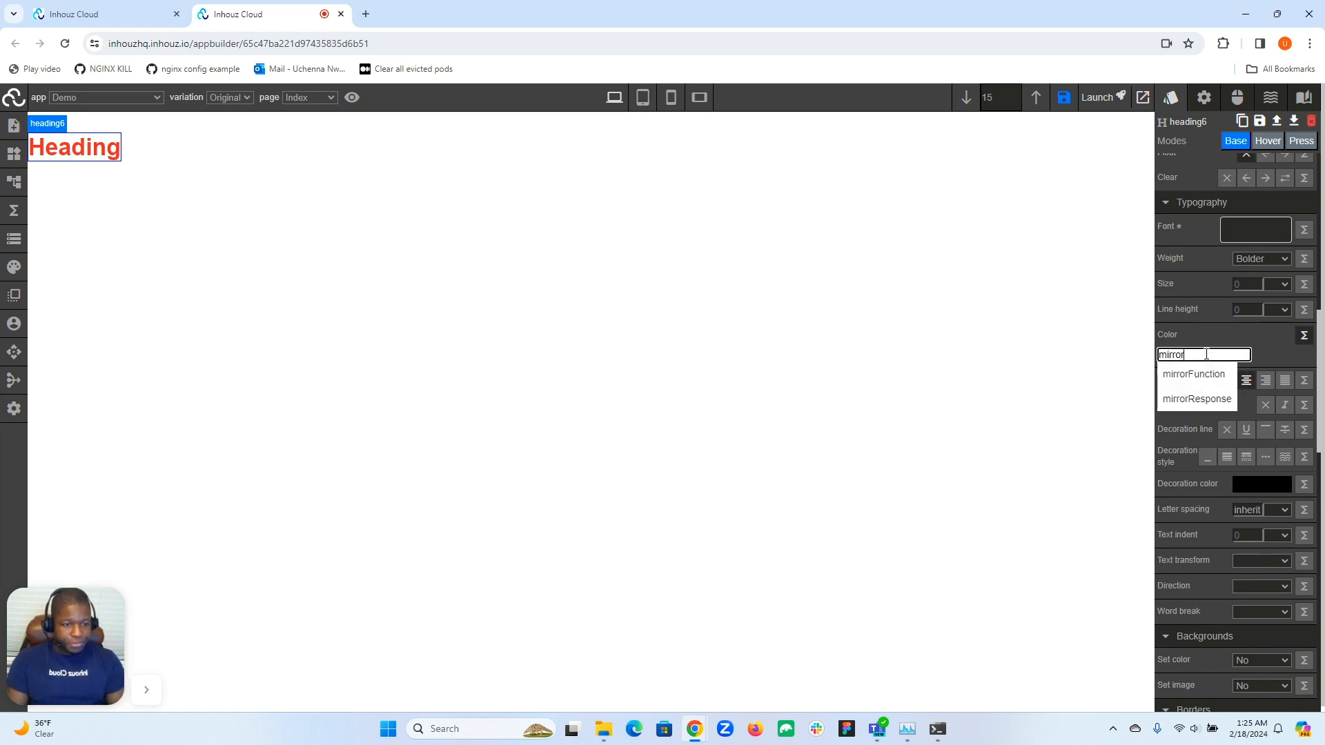
click(1187, 400)
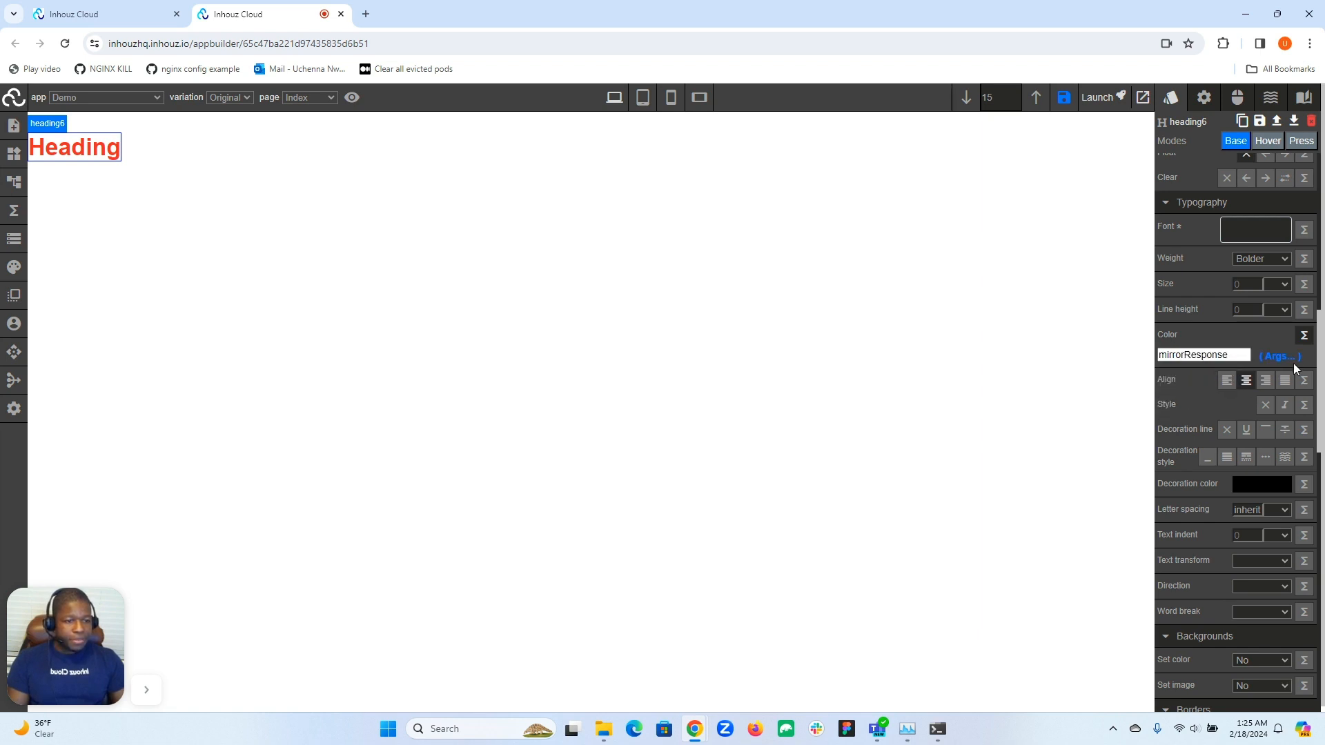
- Set mirrorResponse's returnedParameter argument to code and write an immediately invoked arrow function, (() => { })(), with an empty body line
click(1282, 356)
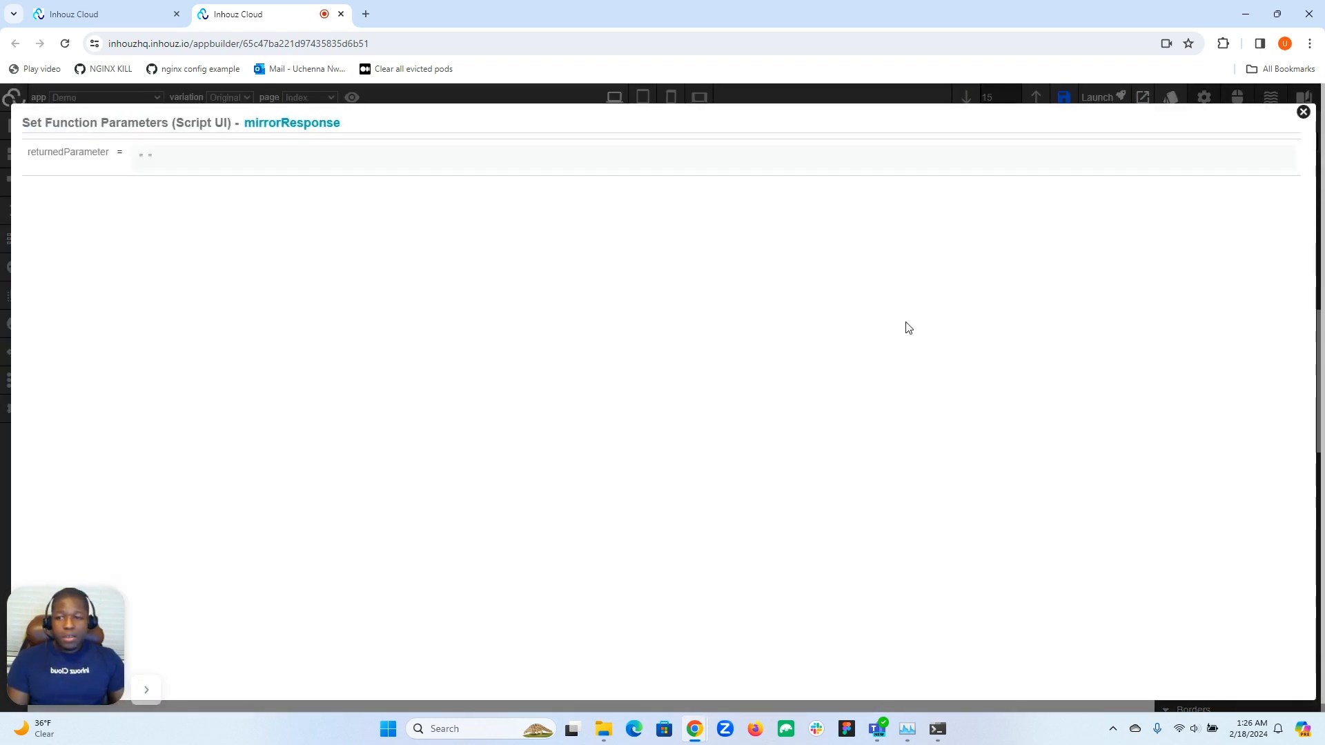
click(164, 164)
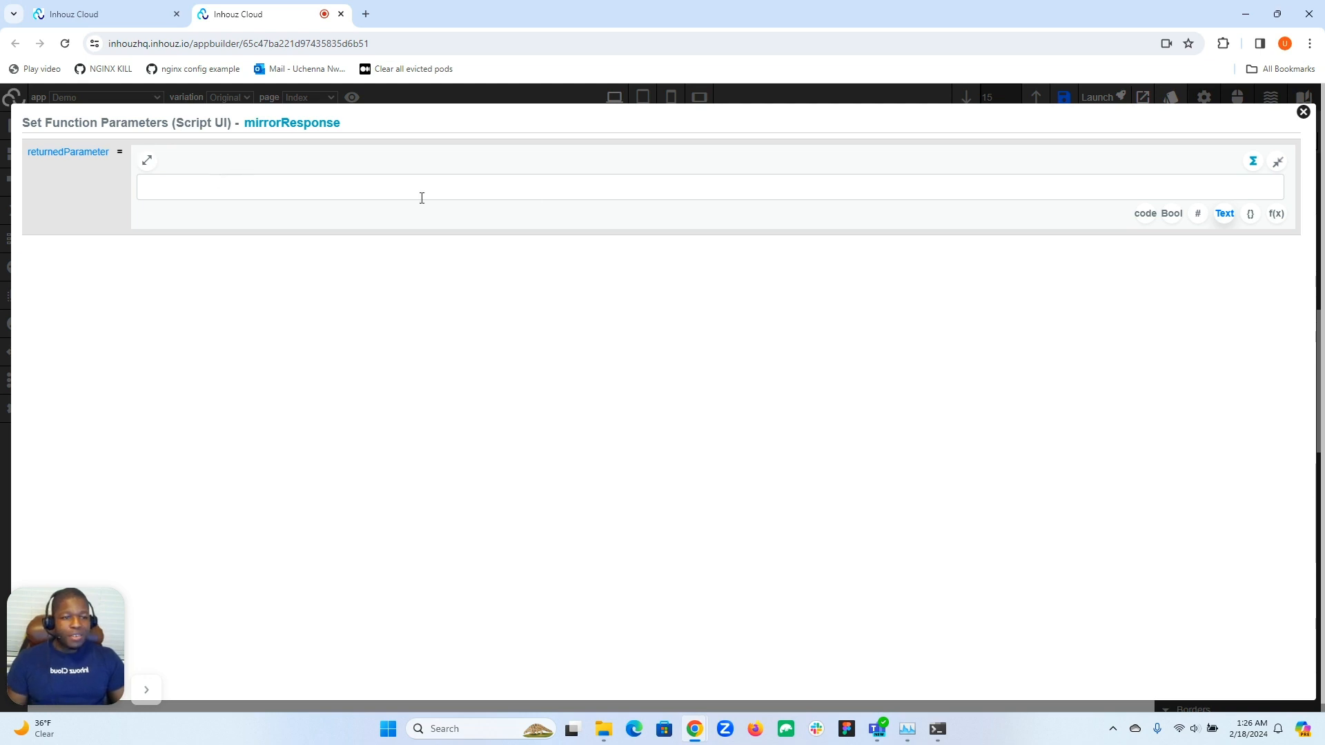
click(1145, 214)
click(425, 183)
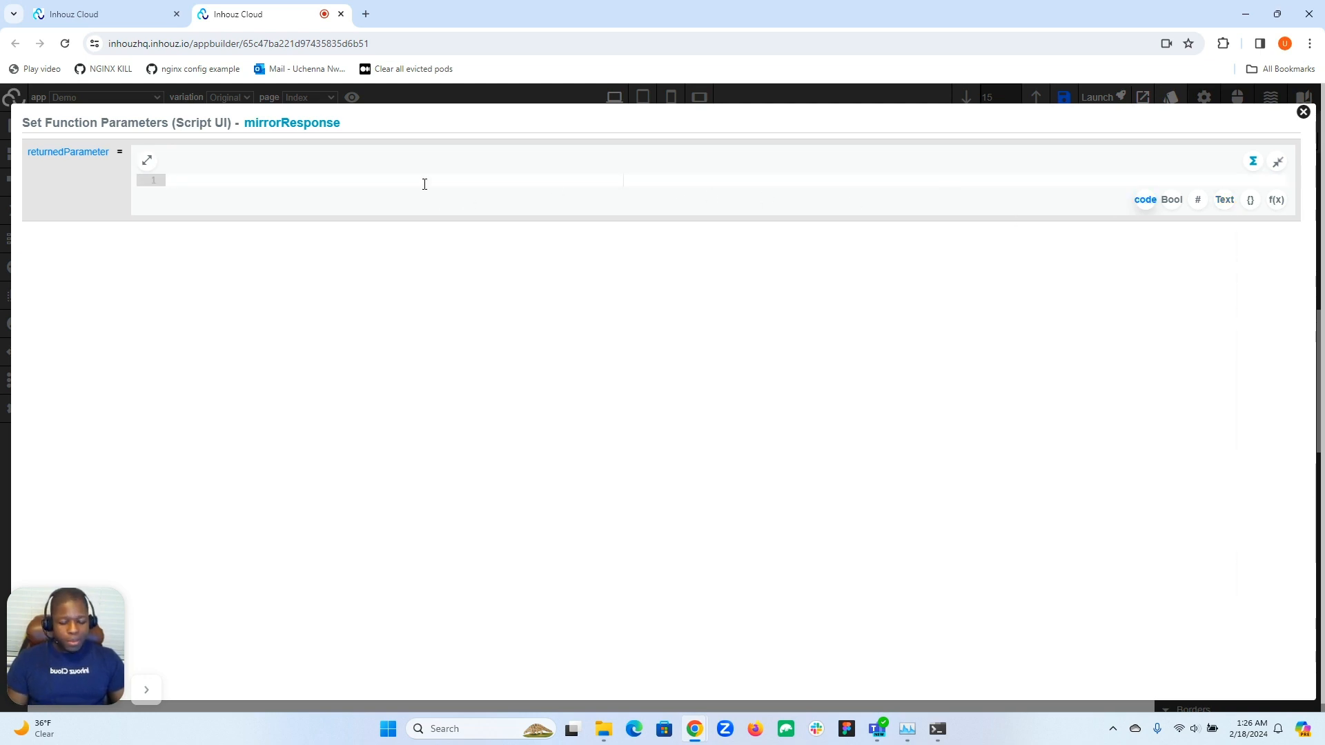
text(()()
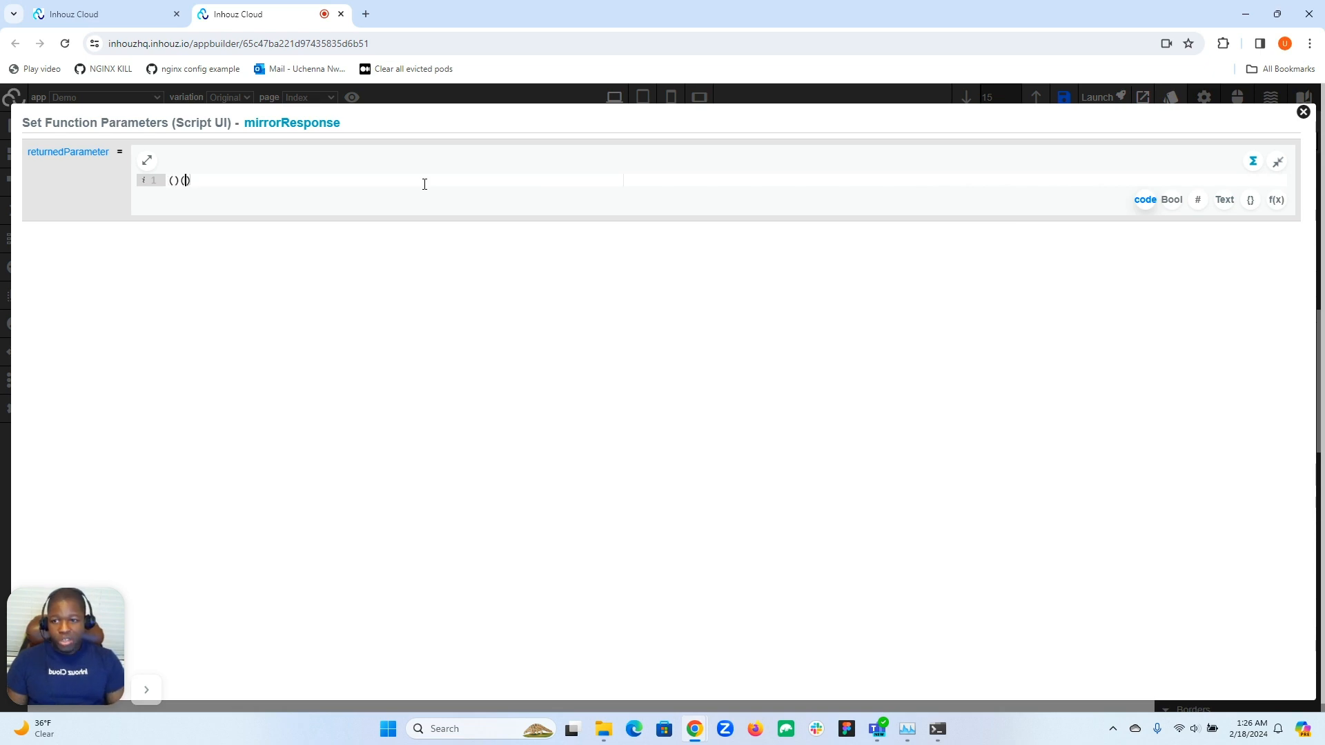
click(175, 235)
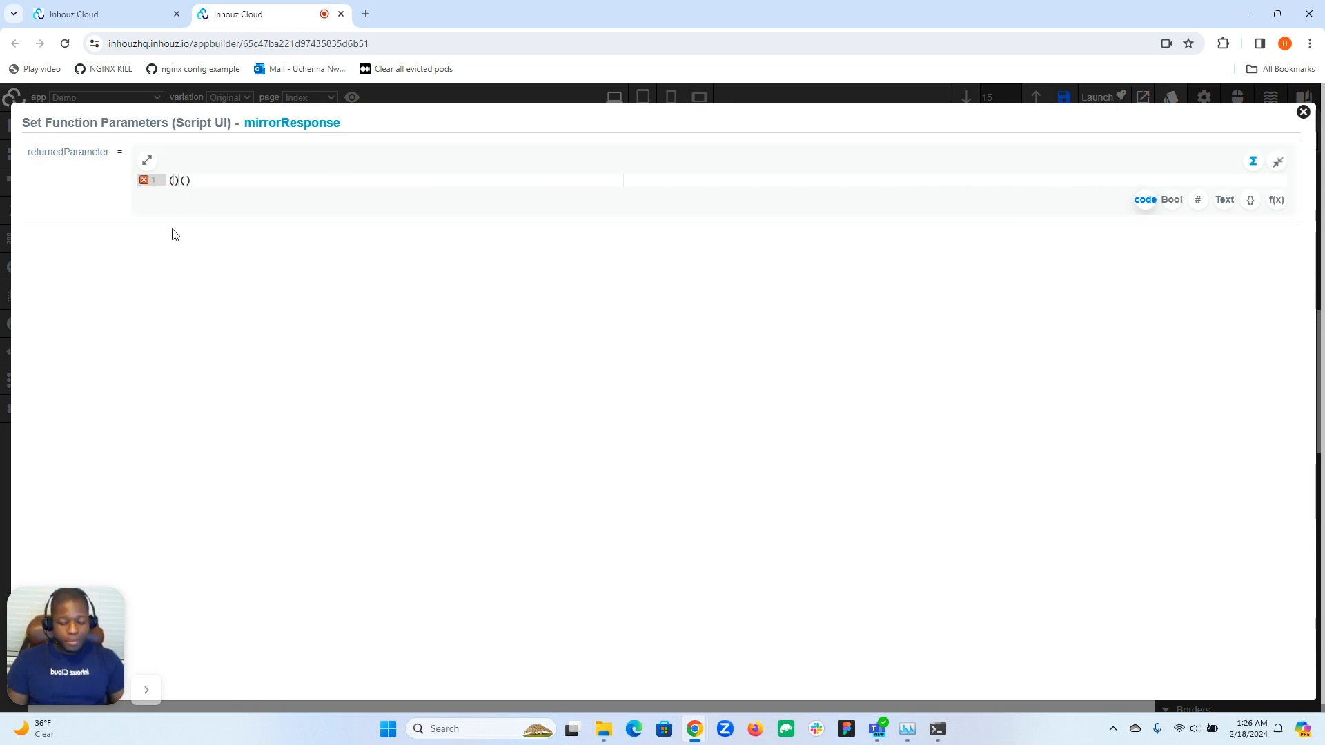
text(() => {)
key(Return)
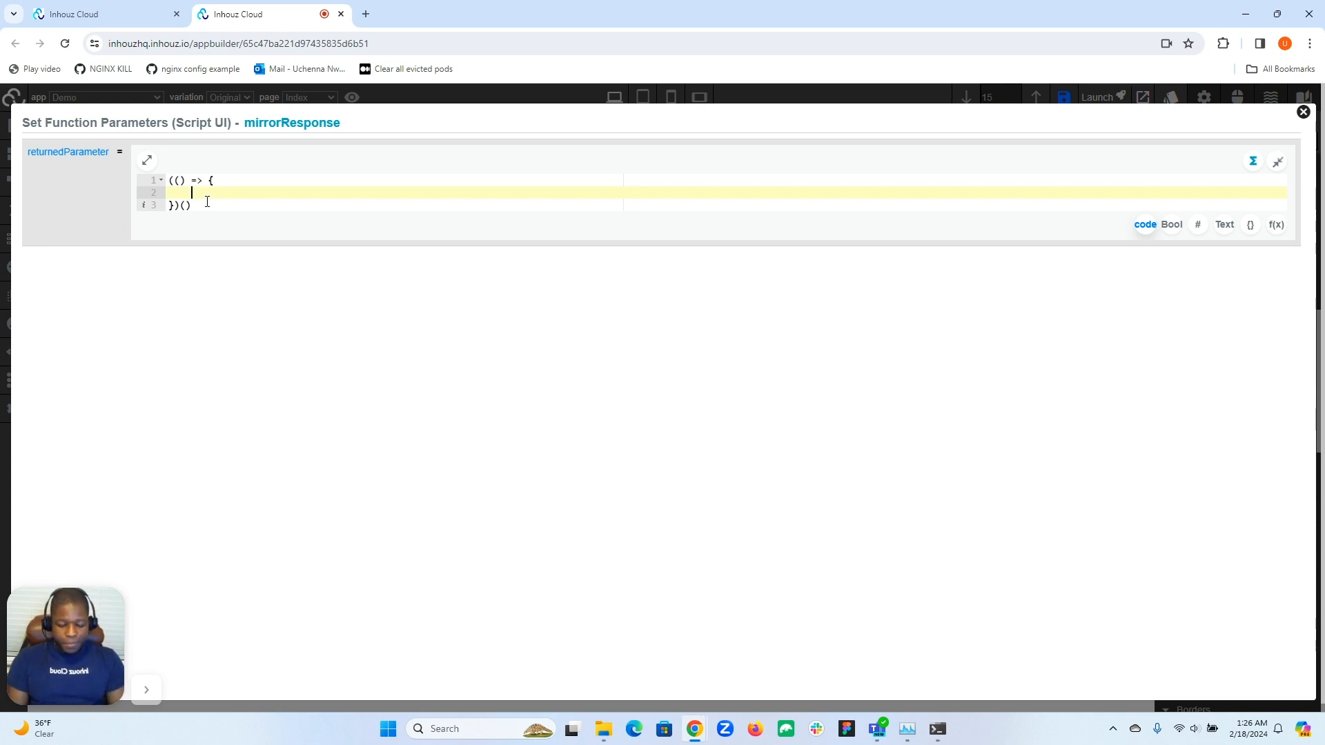
text(if()
key(BackSpace)
key(BackSpace)
key(BackSpace)
key(BackSpace)
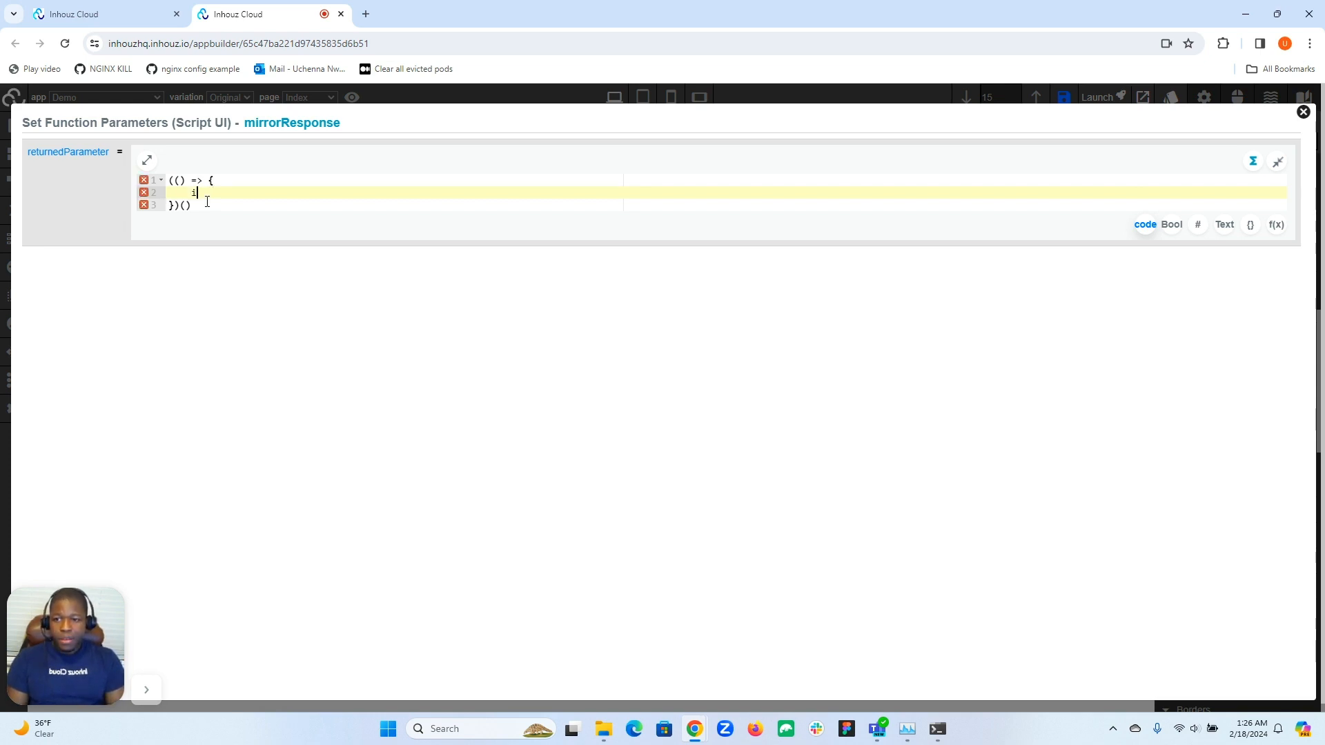
- Declare the amount variable inside the arrow function with "let amount = PARAMETER.App_Data.amount;"
key(Tab)
text(let amount = PARAMETER.App_Data.amount;)
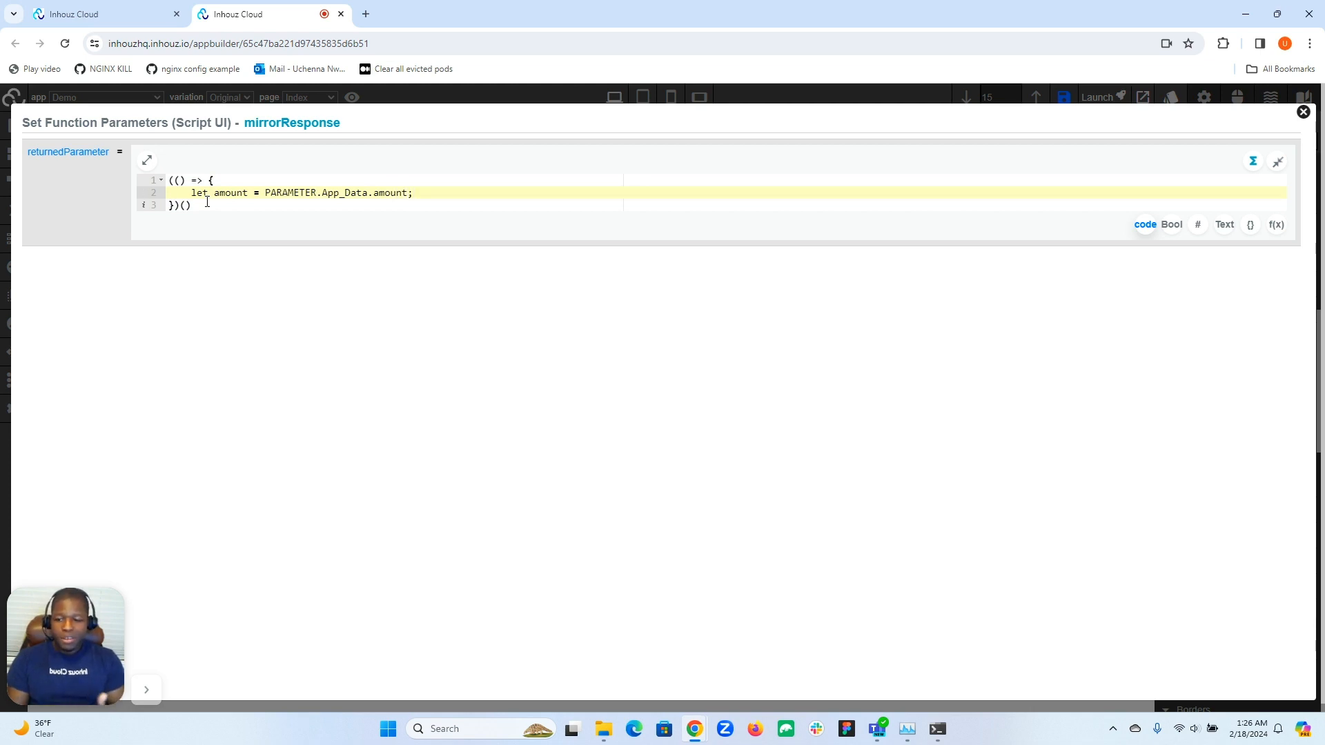
- Add an if branch below the amount declaration that returns 'red' when amount < 0
key(Return)
text(if()
text(amount)
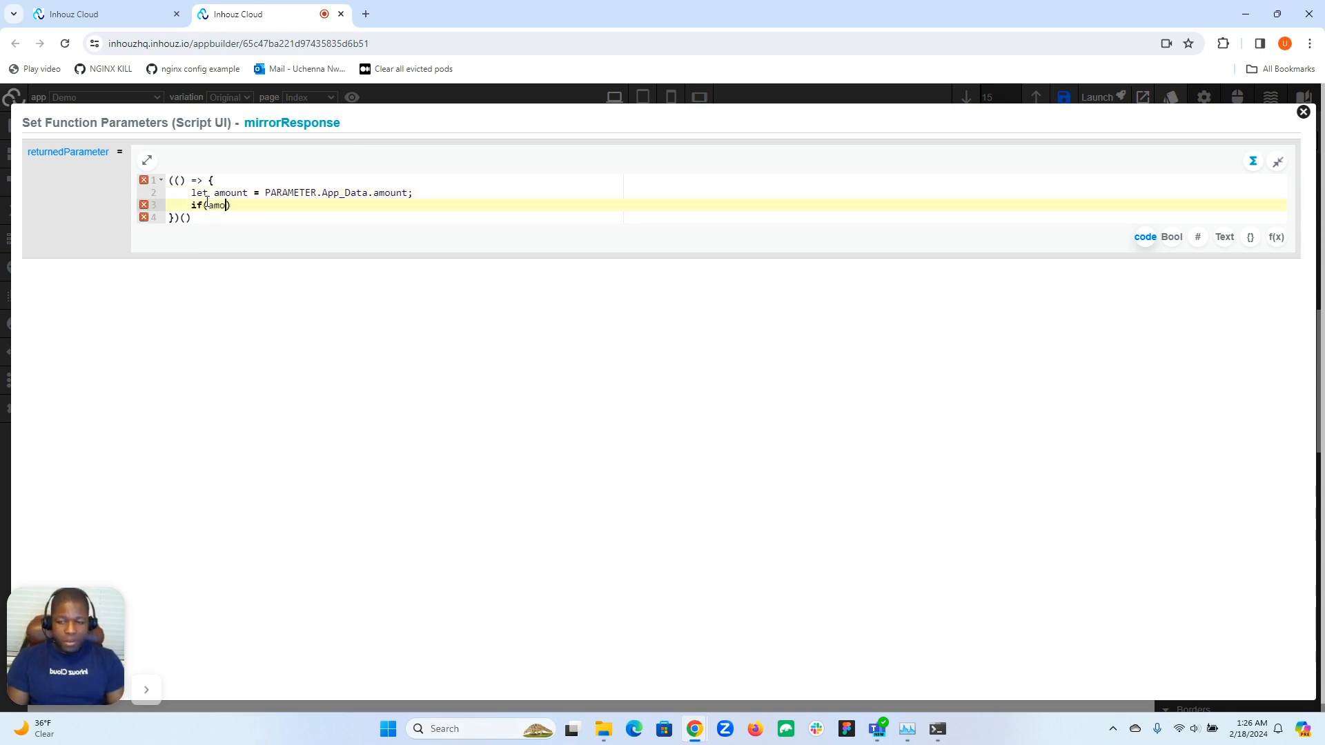
text( < 0))
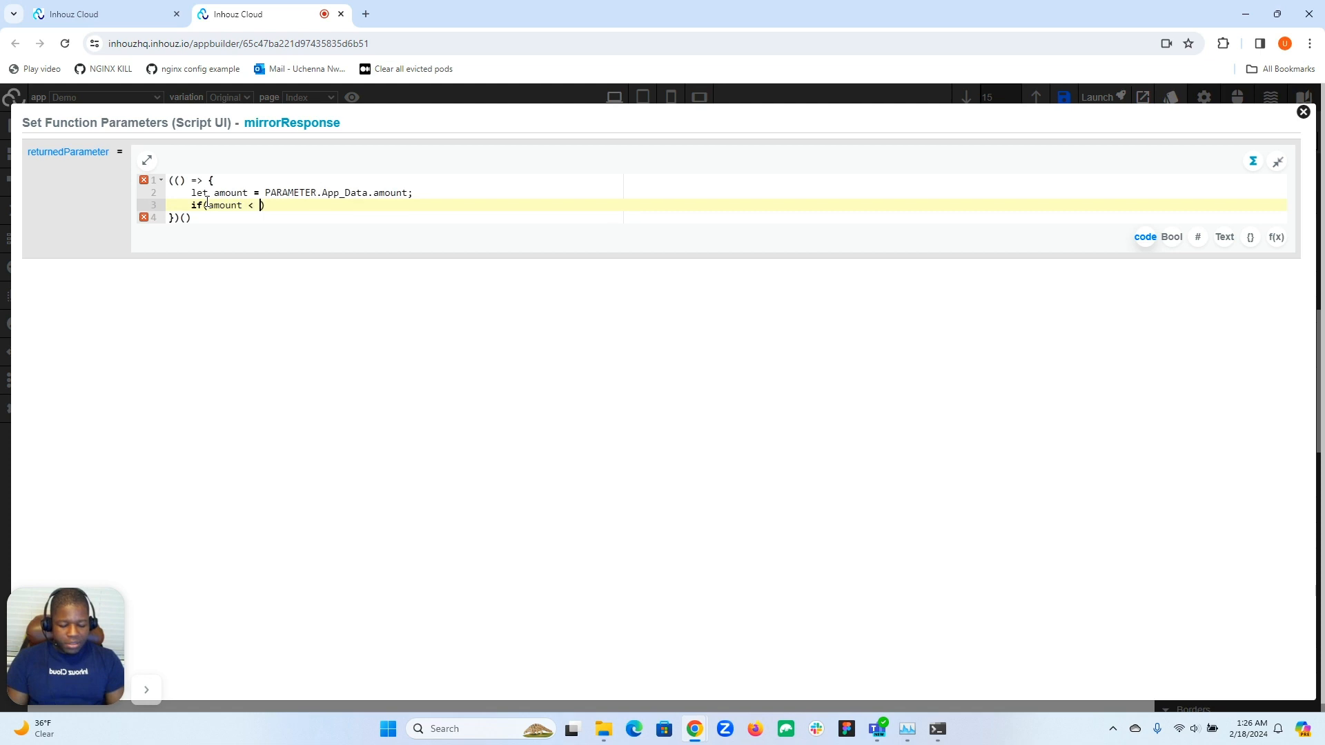
text({)
key(Return)
text(return)
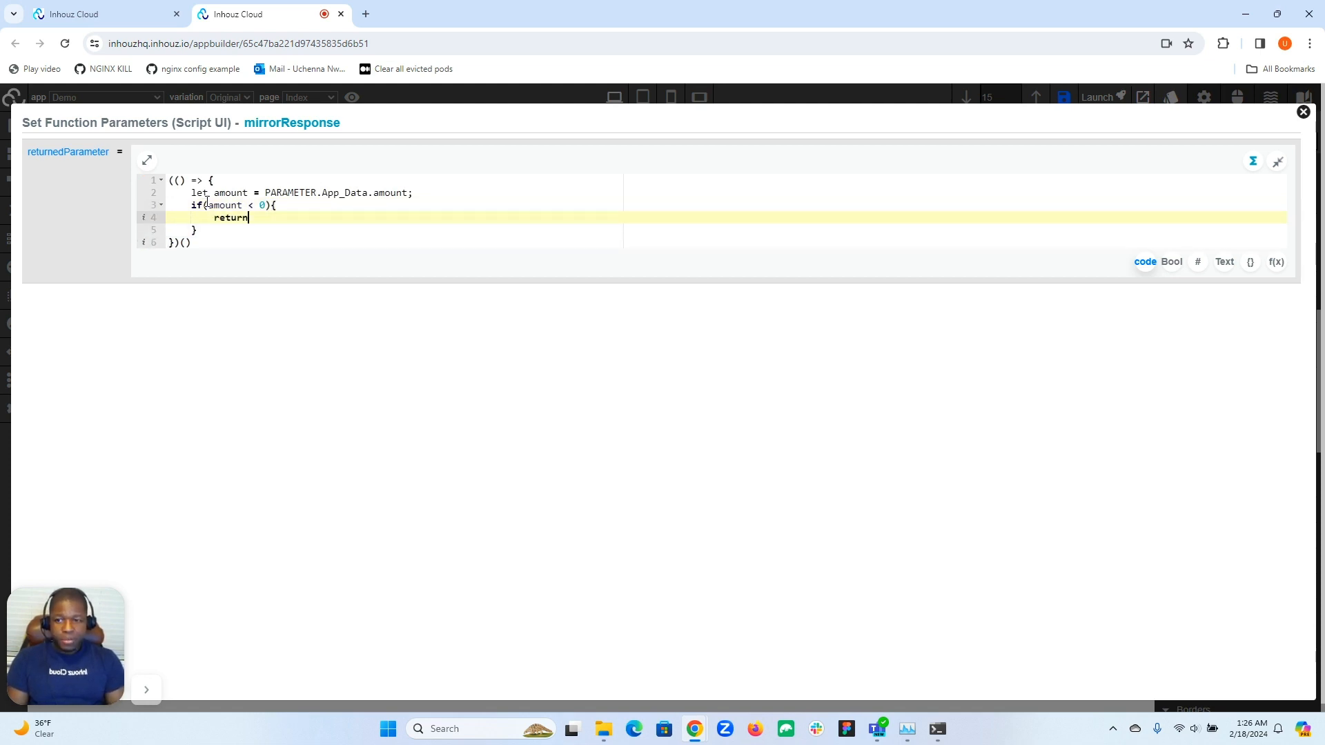
text( 'red';)
- Append an else if branch that returns 'black' when amount > 0 && amount < 500
click(212, 229)
text(e)
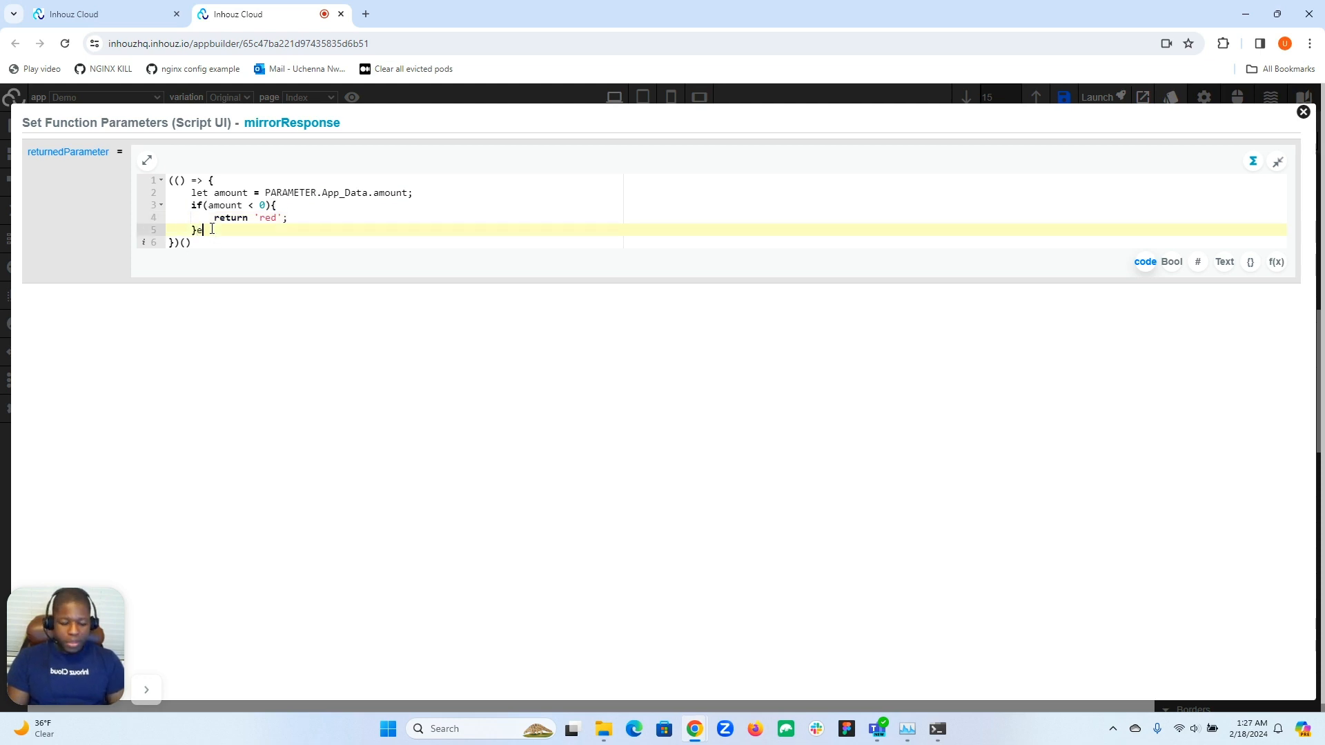
text(lse if()
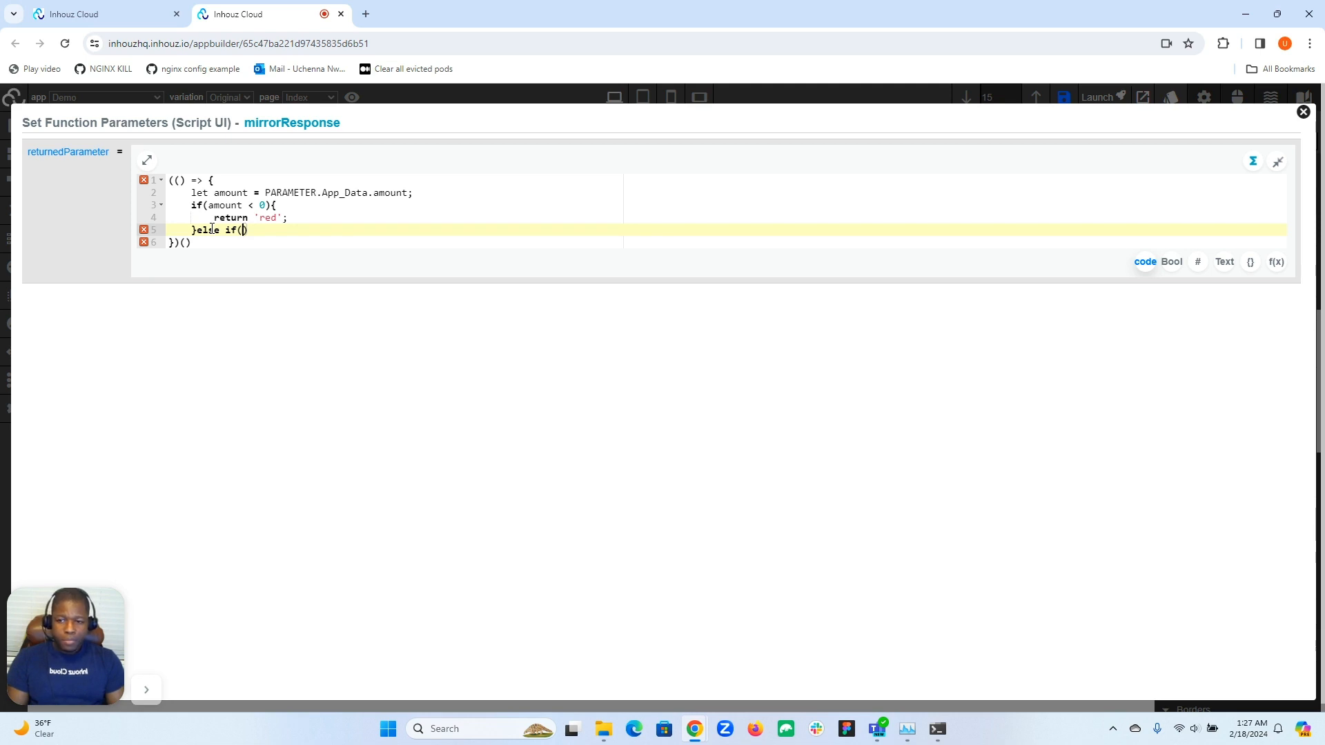
text(amount )
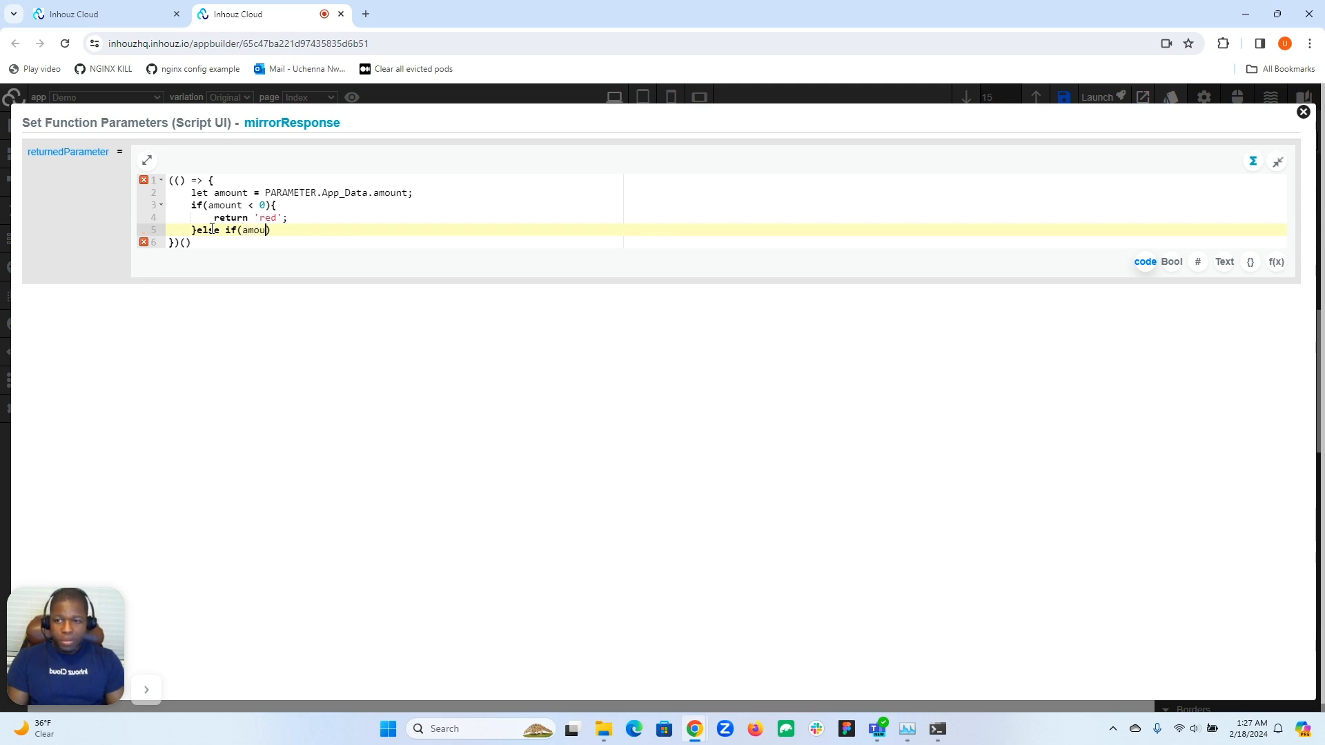
text(> 0 )
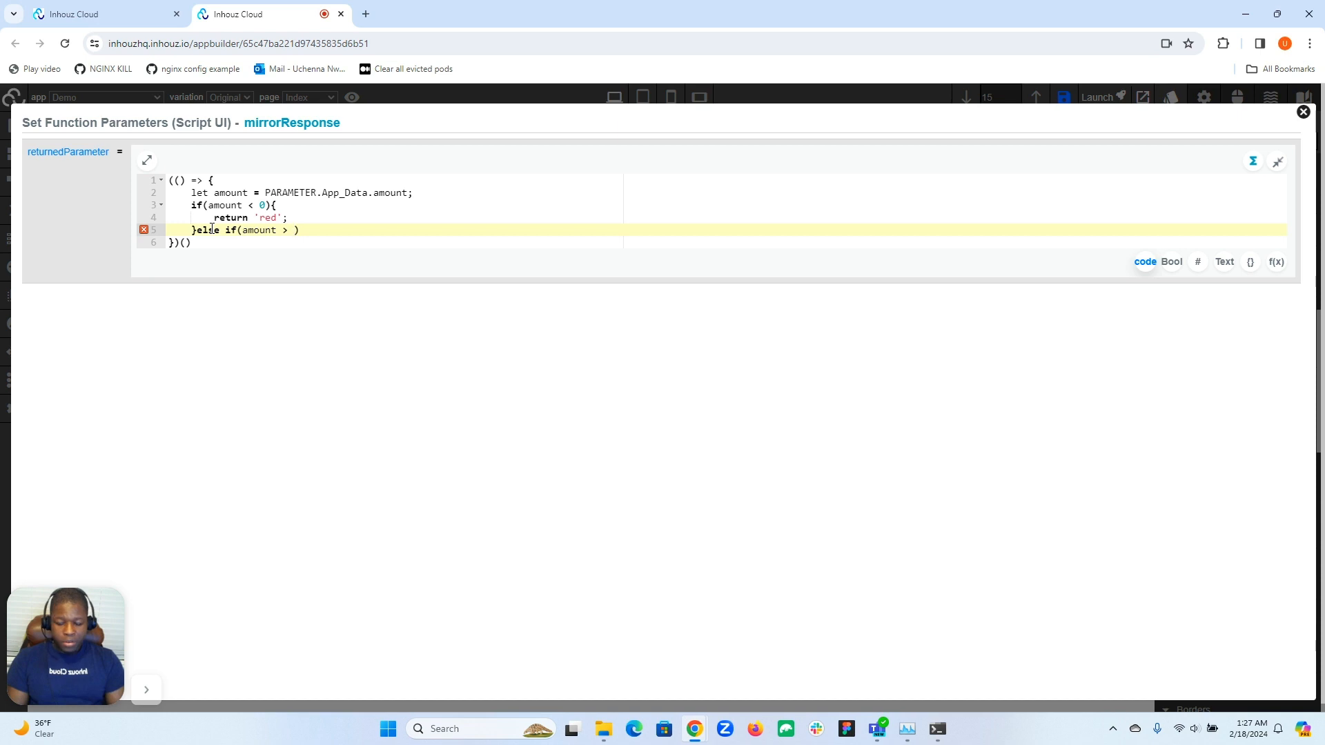
text(&& )
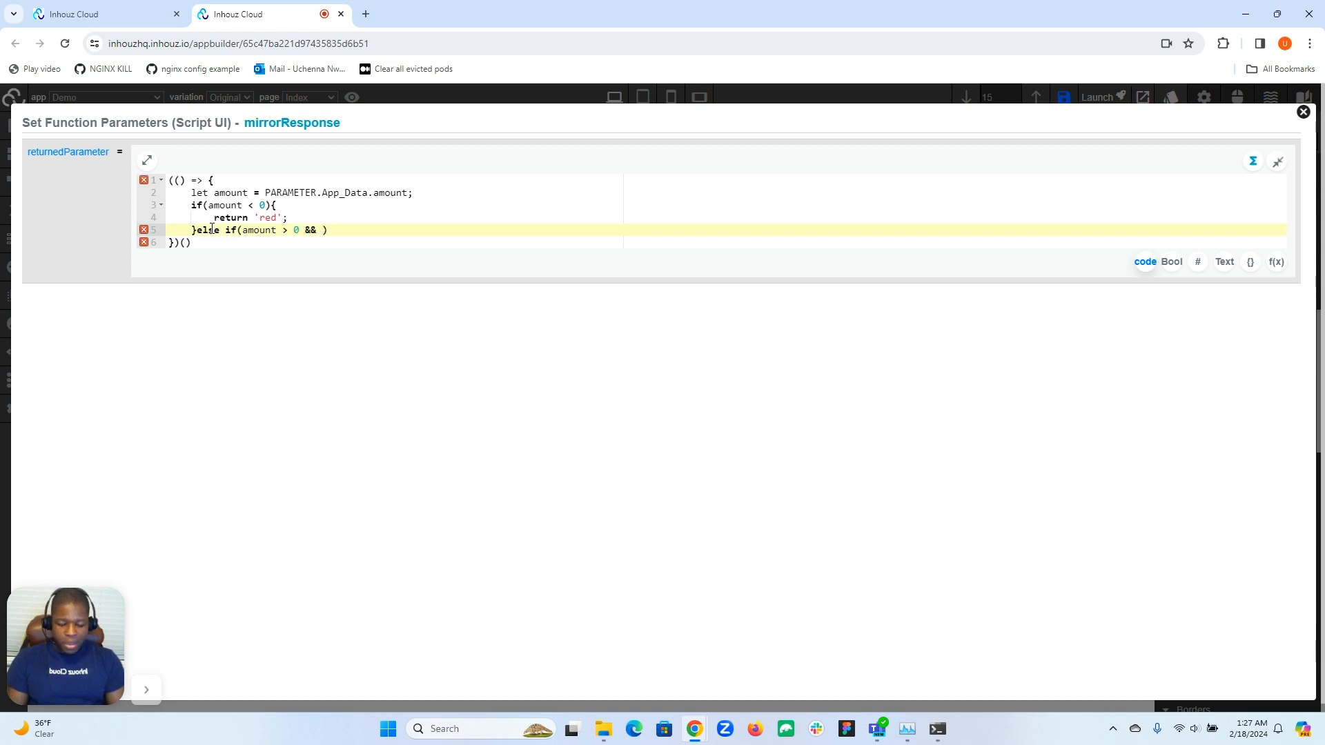
text(amount <)
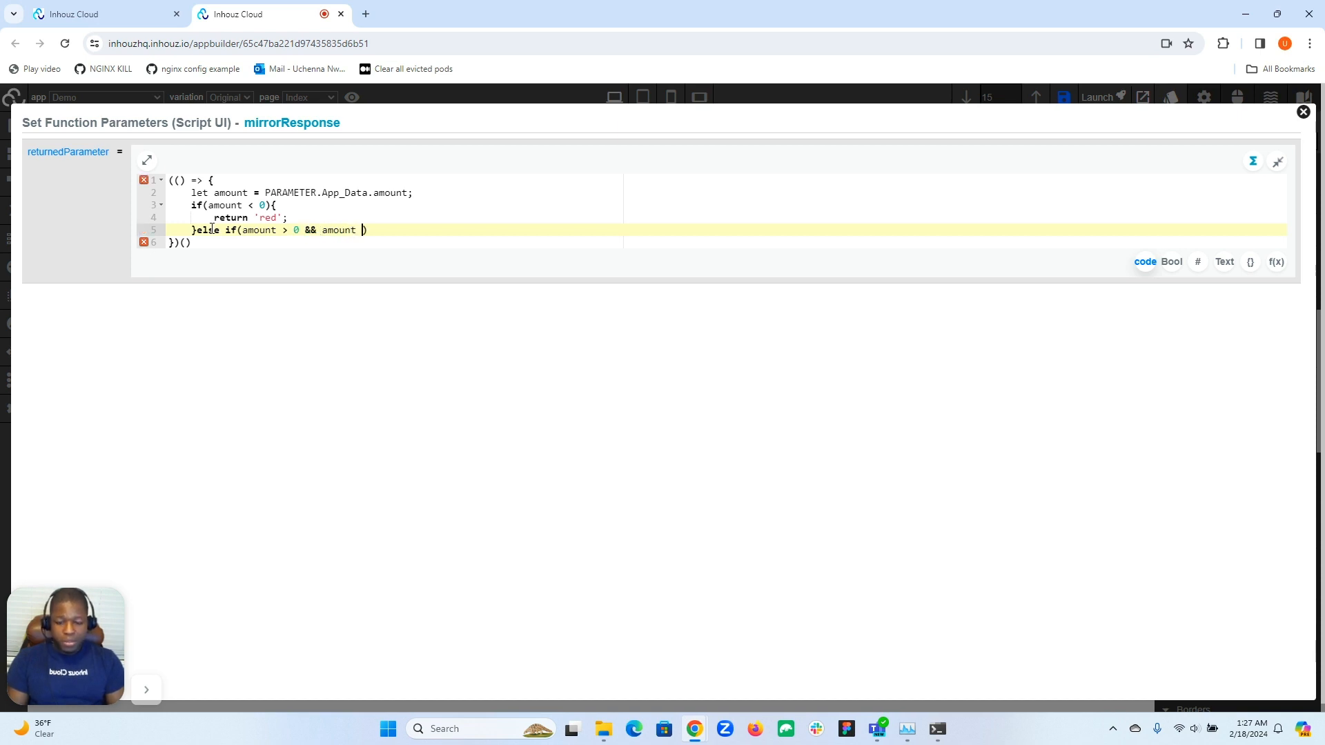
text( 500){)
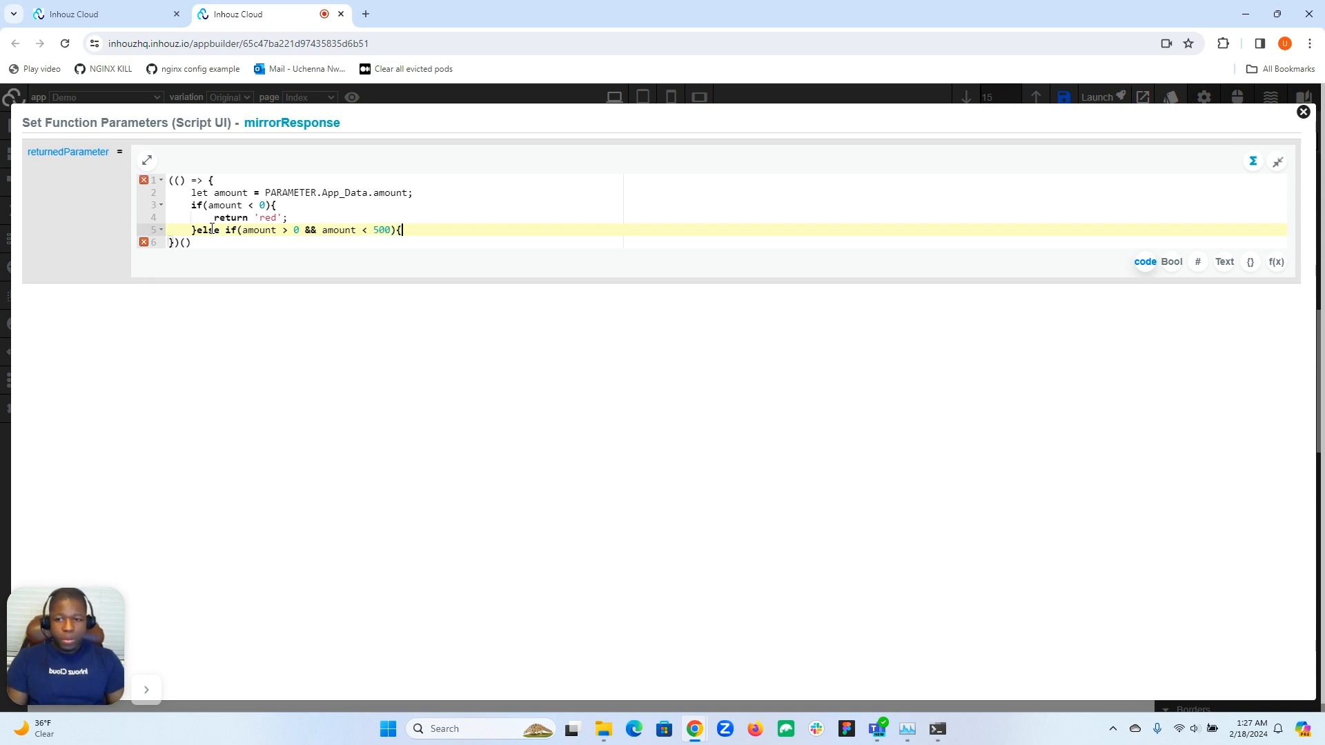
key(Return)
text(return )
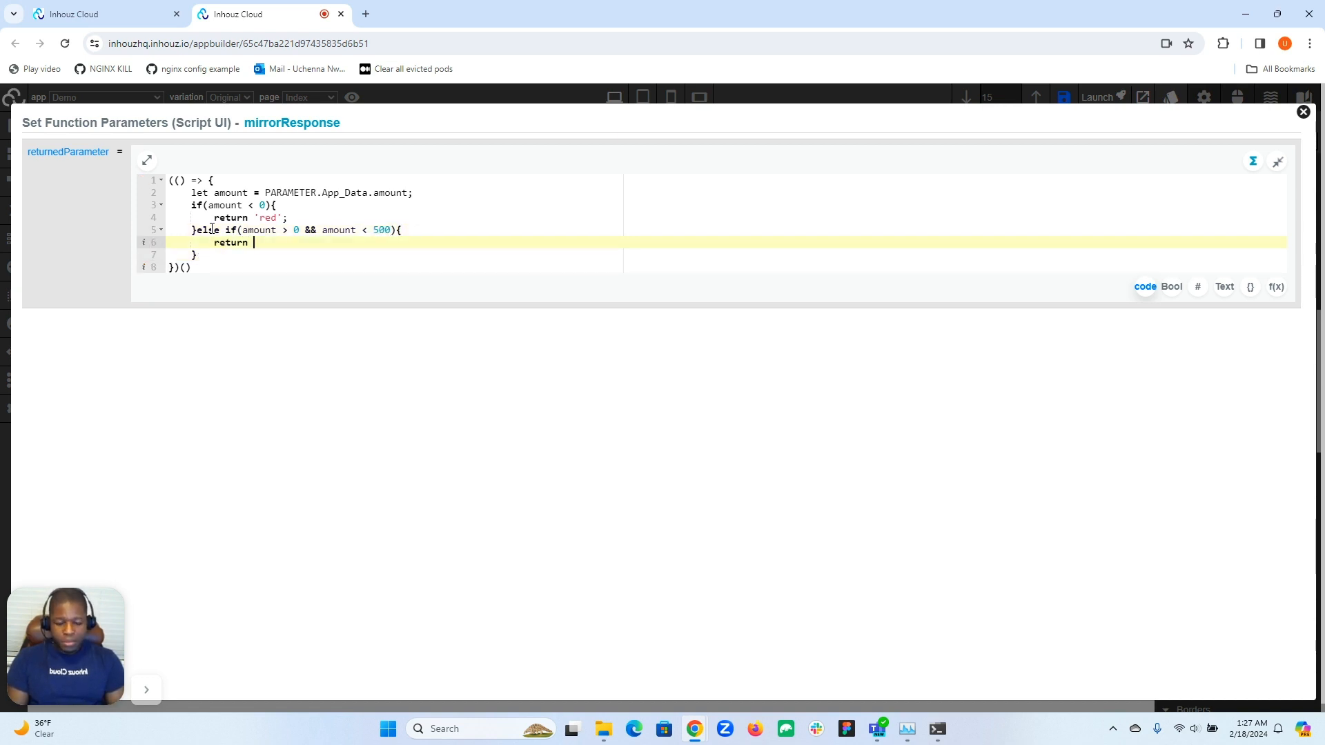
text('black')
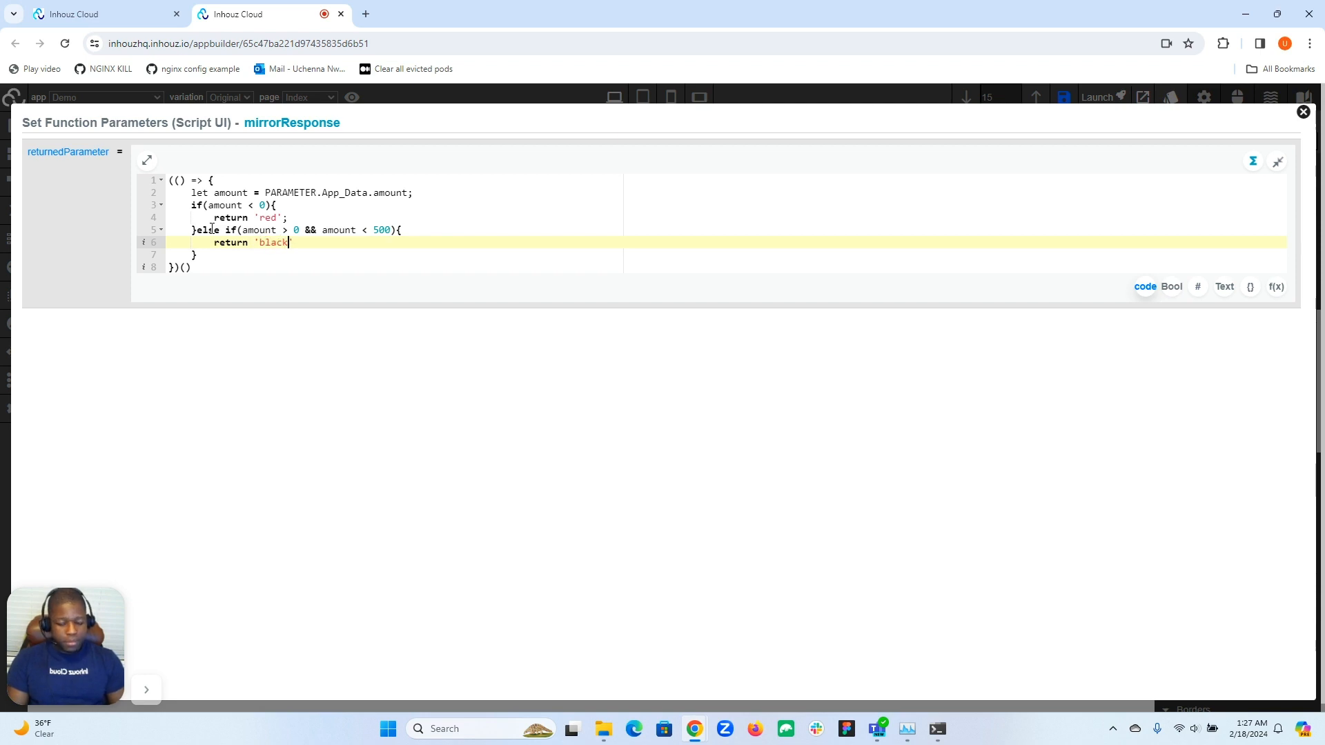
text(;)
- Append an else branch that returns 'green' and close the mirrorResponse parameter editor
click(206, 259)
text(else{)
key(Return)
text(return 'green')
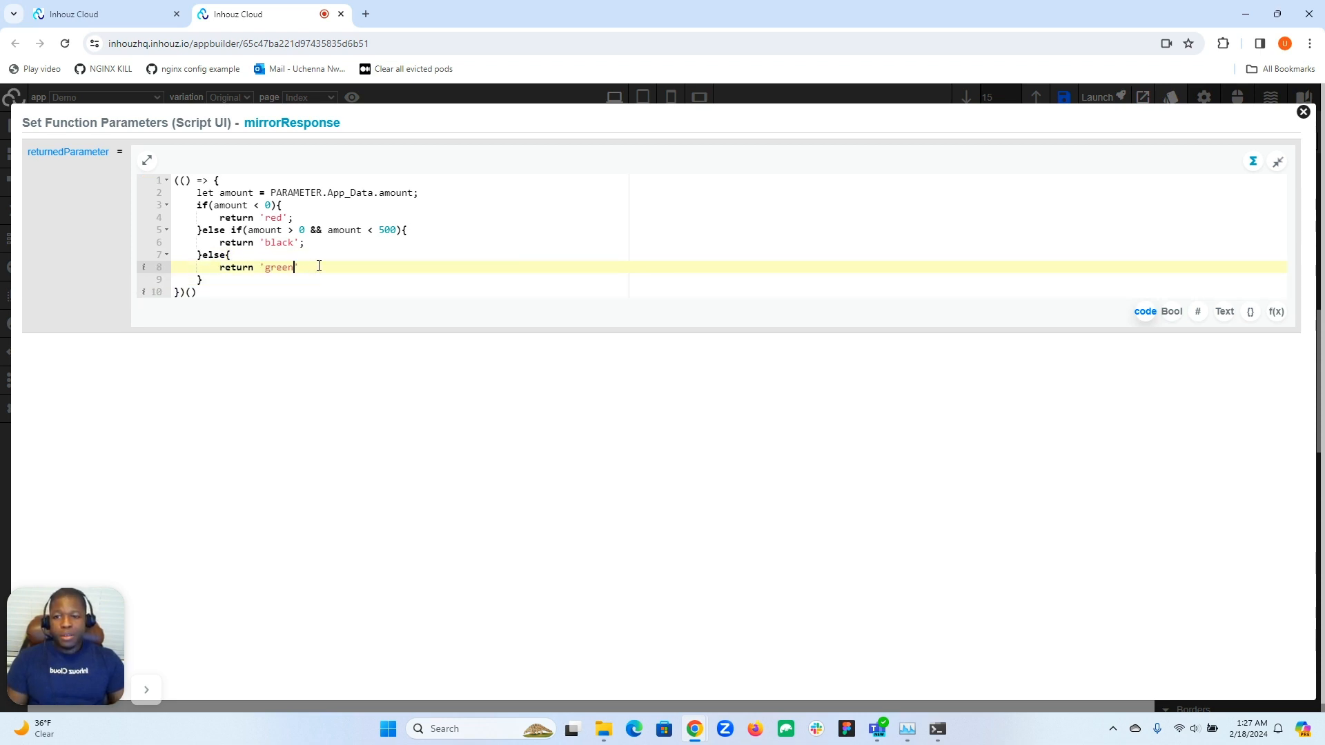
text(;)
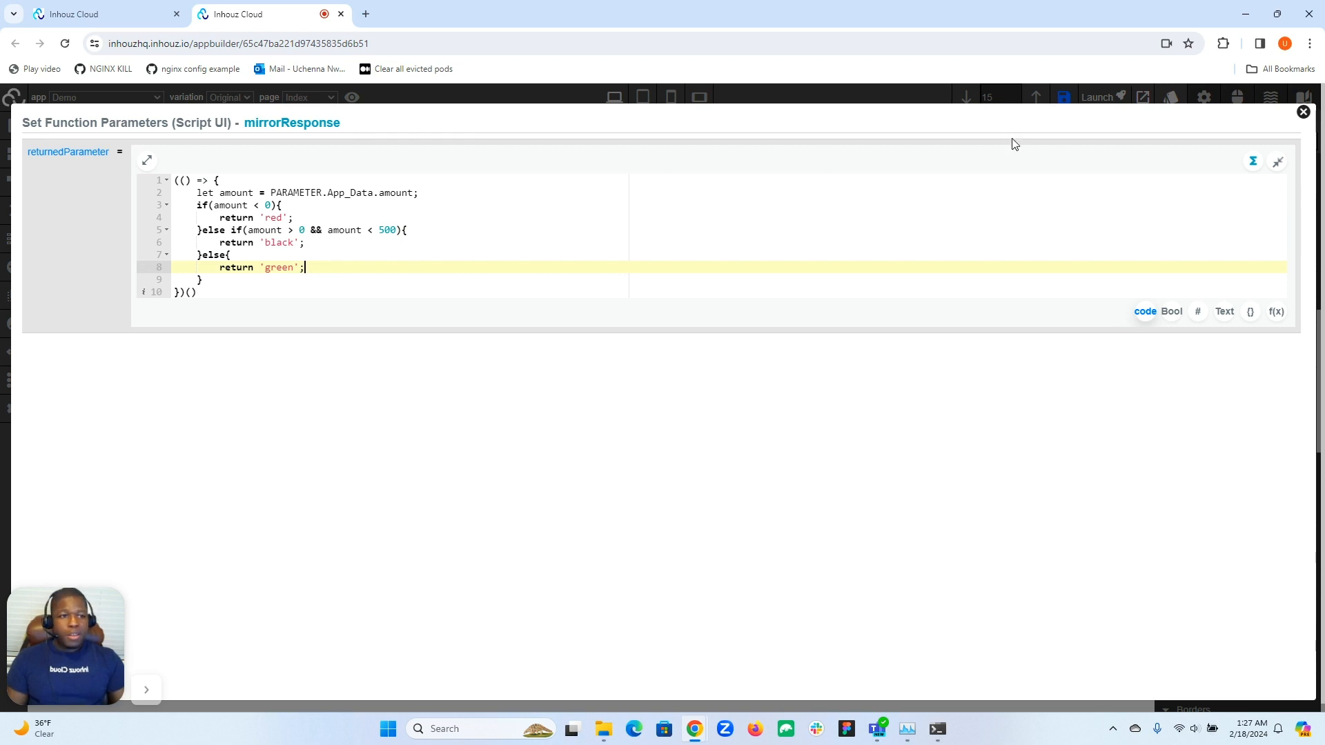
click(1304, 114)
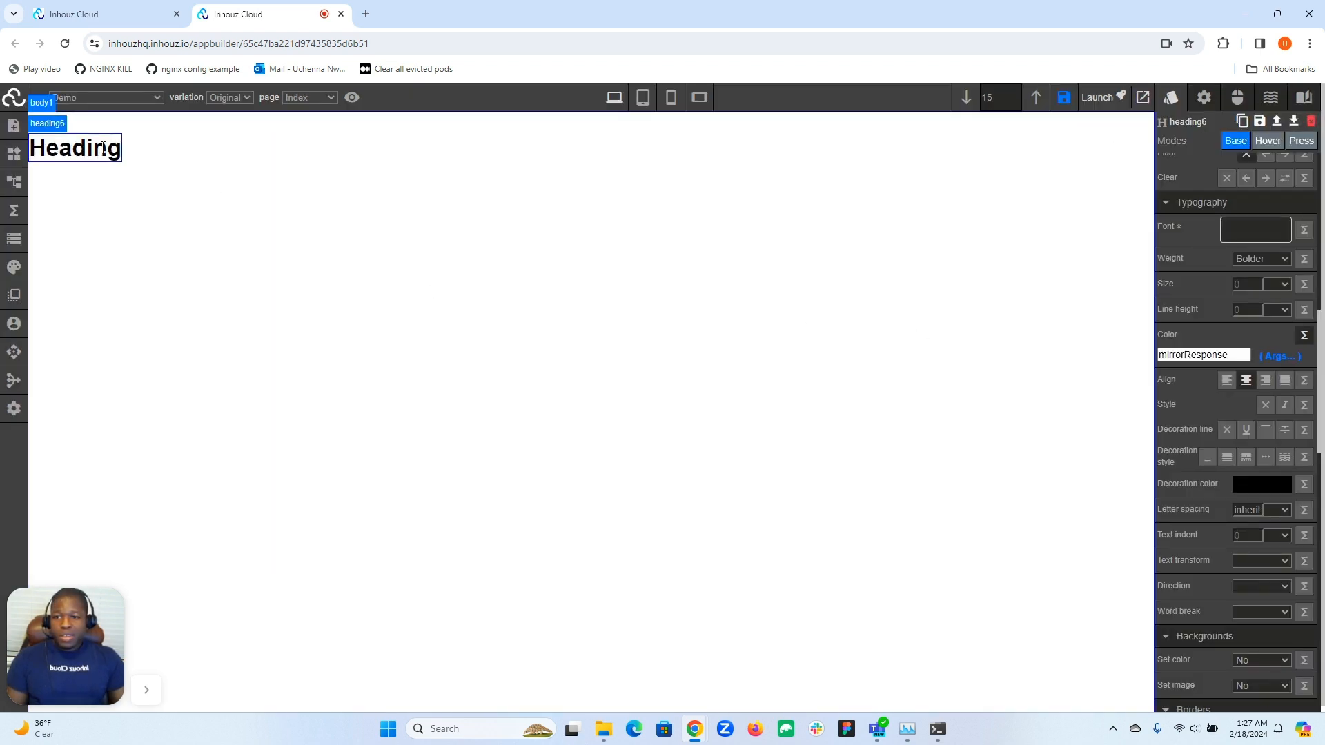
- Set amount to -100 in the live app data and check the heading's color on the page
click(14, 238)
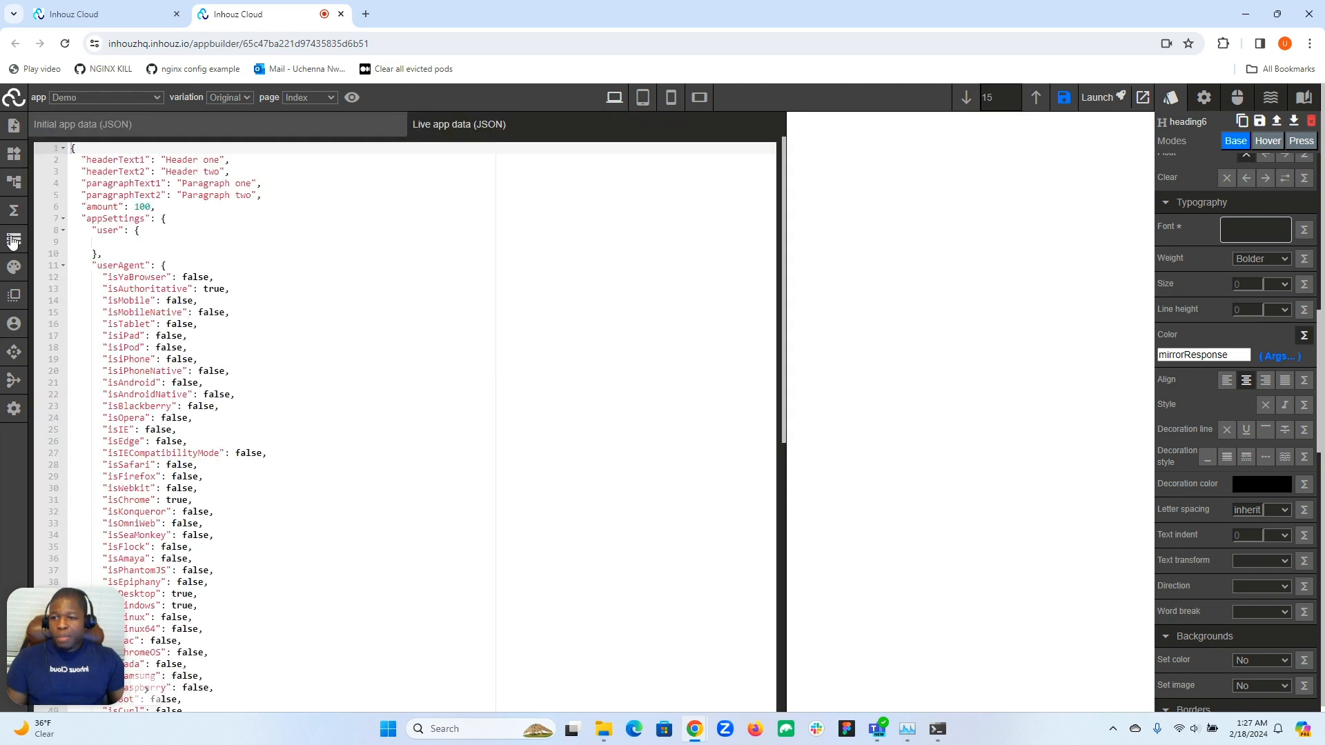
click(139, 207)
text(-)
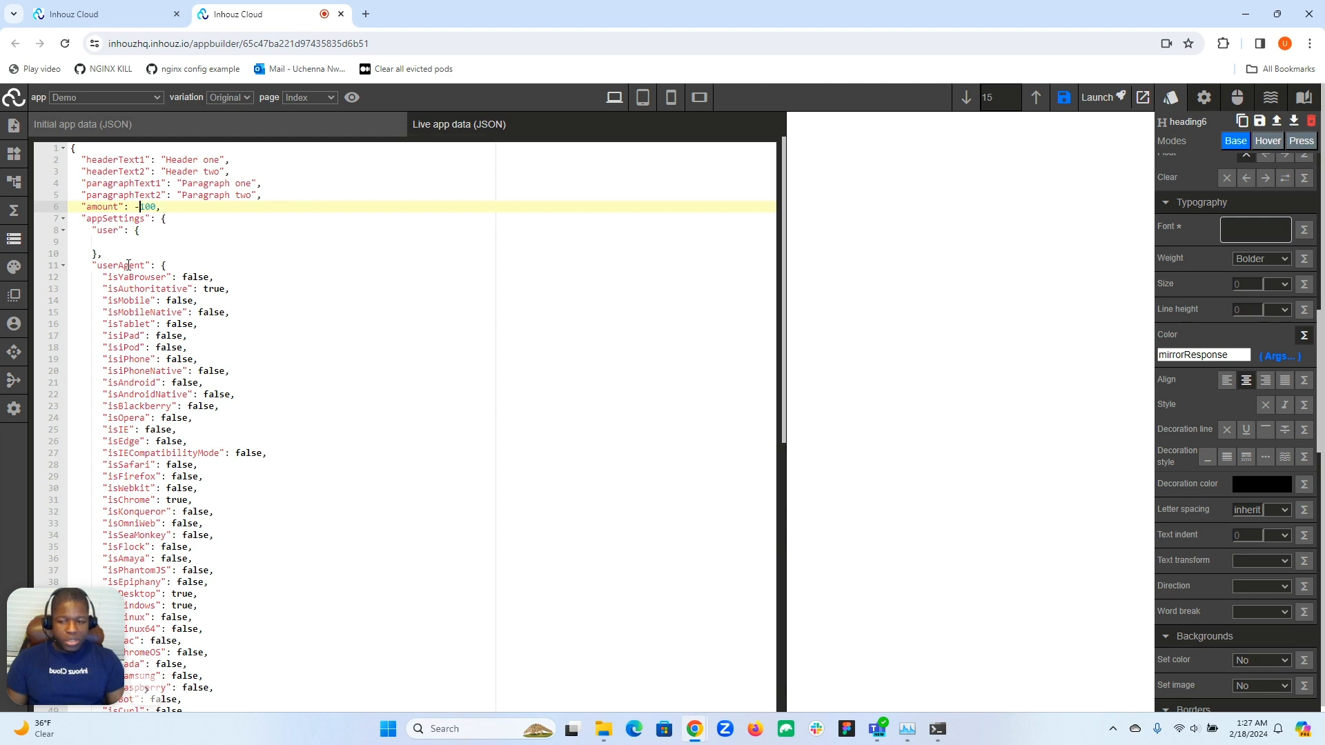
click(13, 239)
- Set amount to 500 in the live app data and view the heading's color again
click(13, 241)
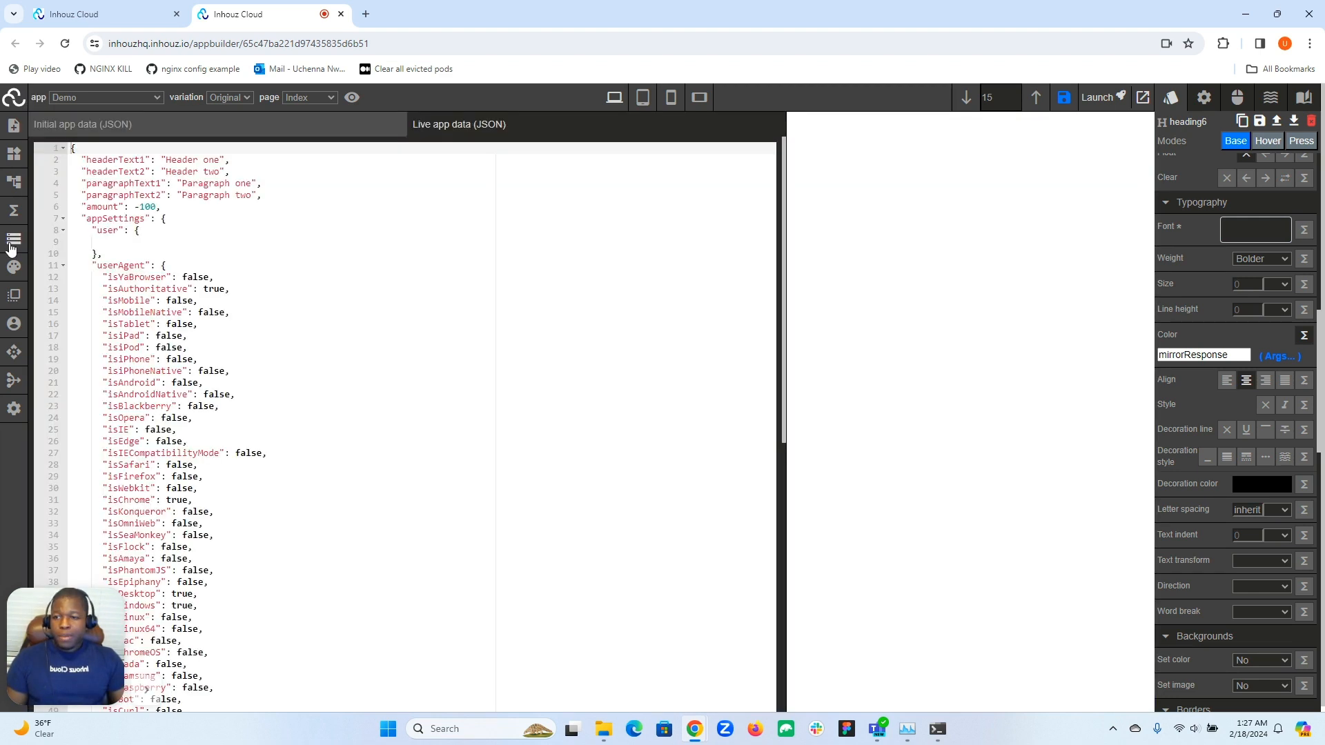
click(157, 206)
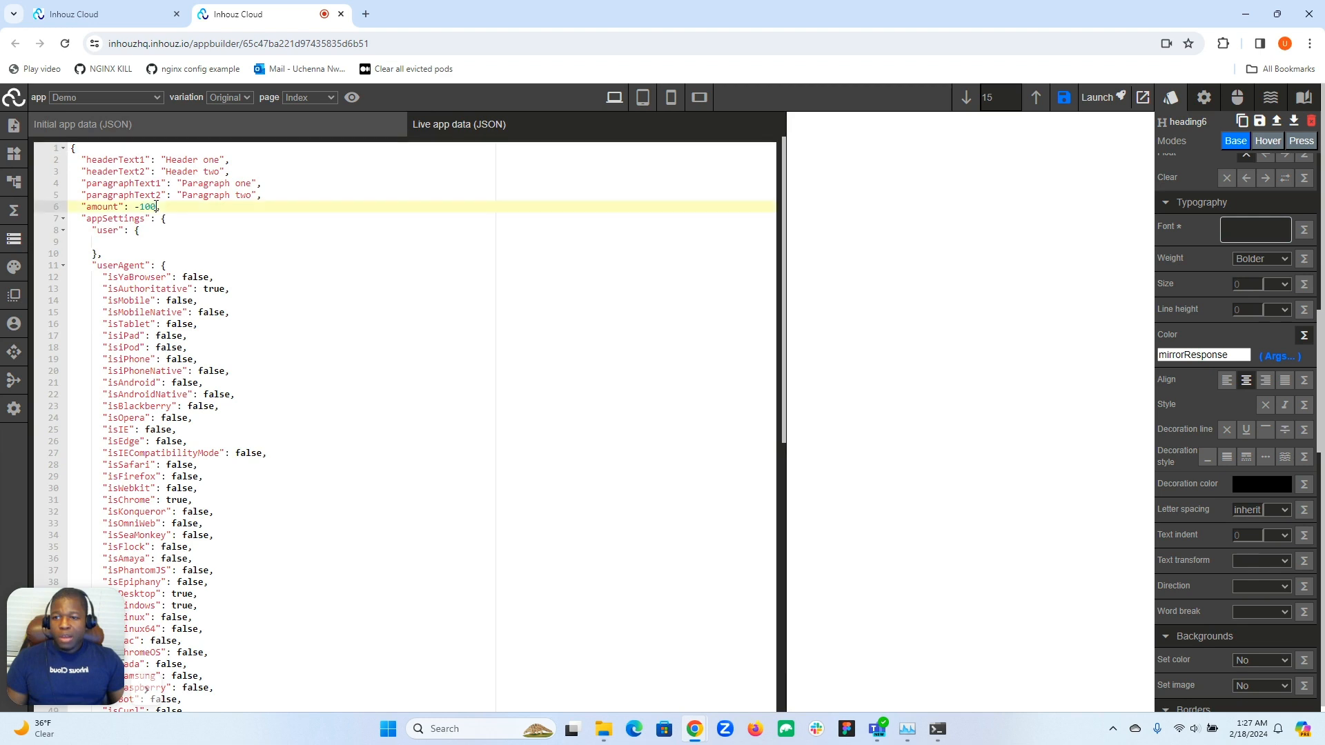
key(BackSpace)
key(BackSpace)
key(BackSpace)
key(BackSpace)
text(500)
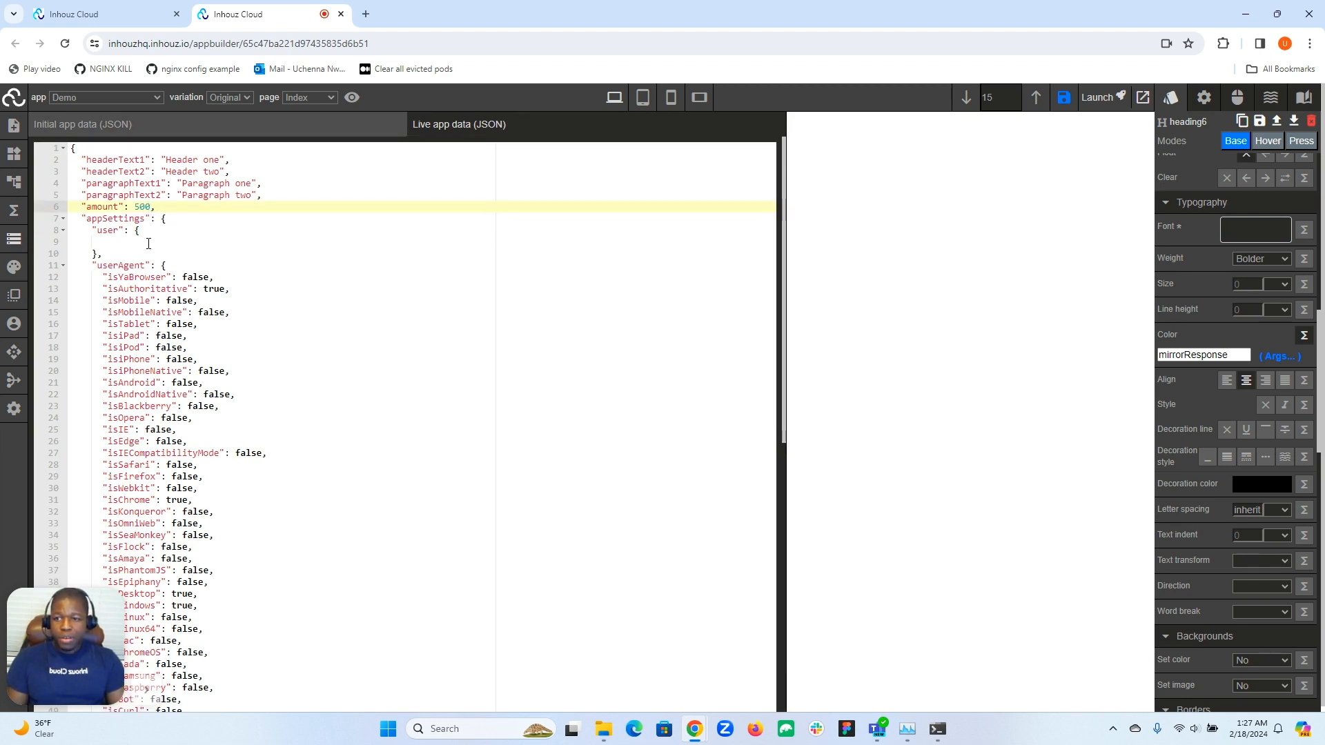
click(11, 246)
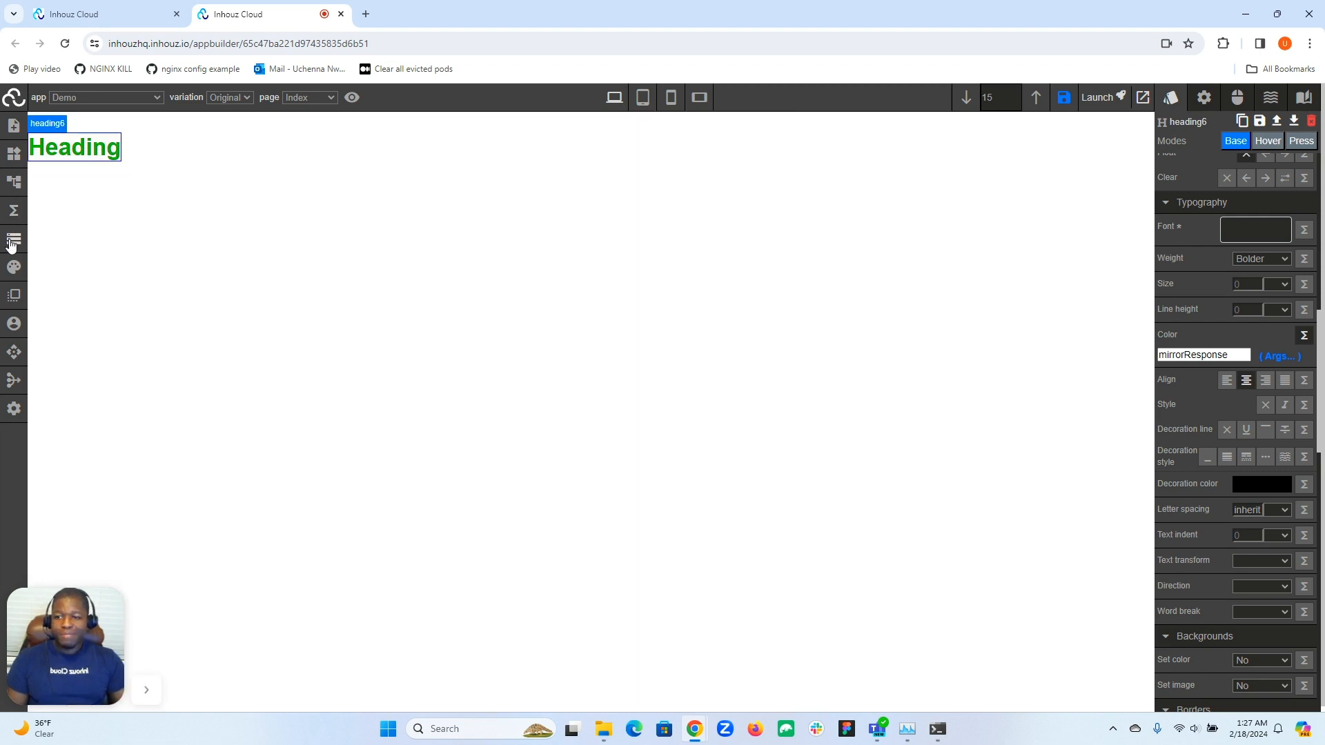
- Set amount to 1500 in the live app data and return to the page to check the heading
click(11, 246)
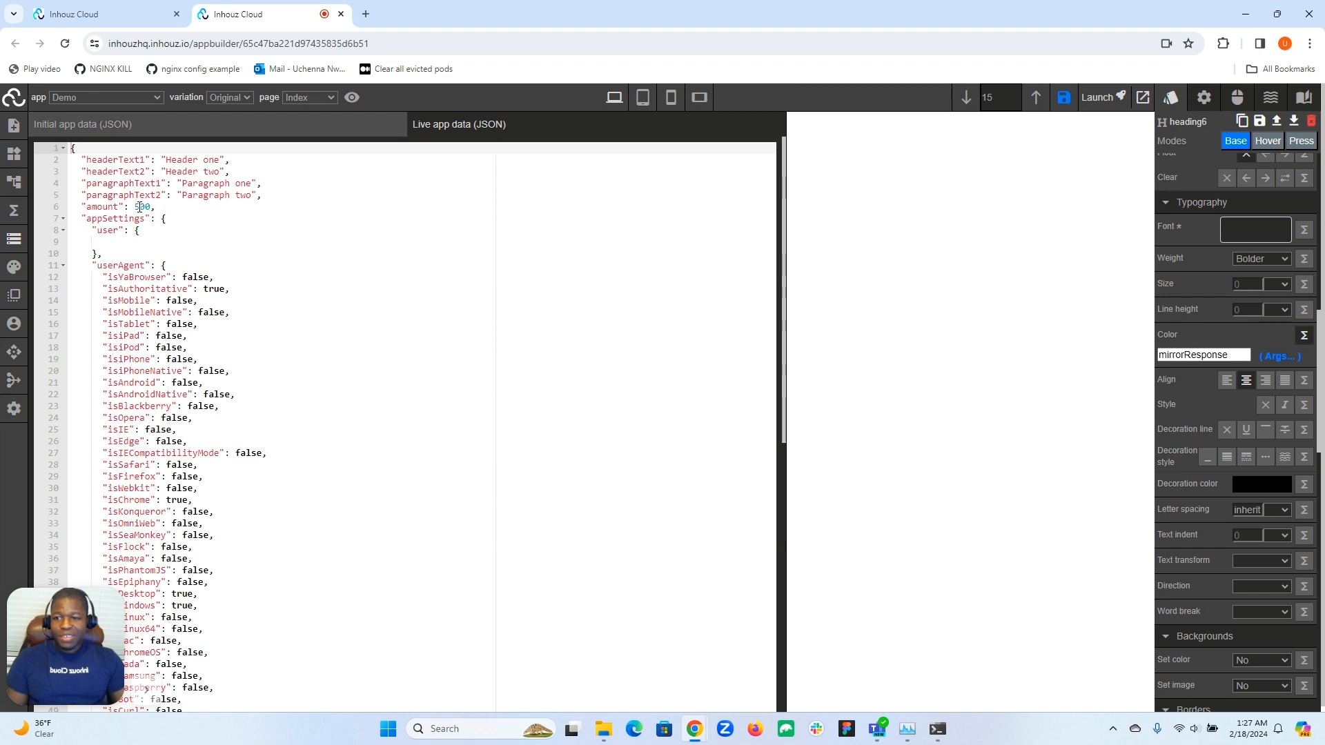
click(134, 206)
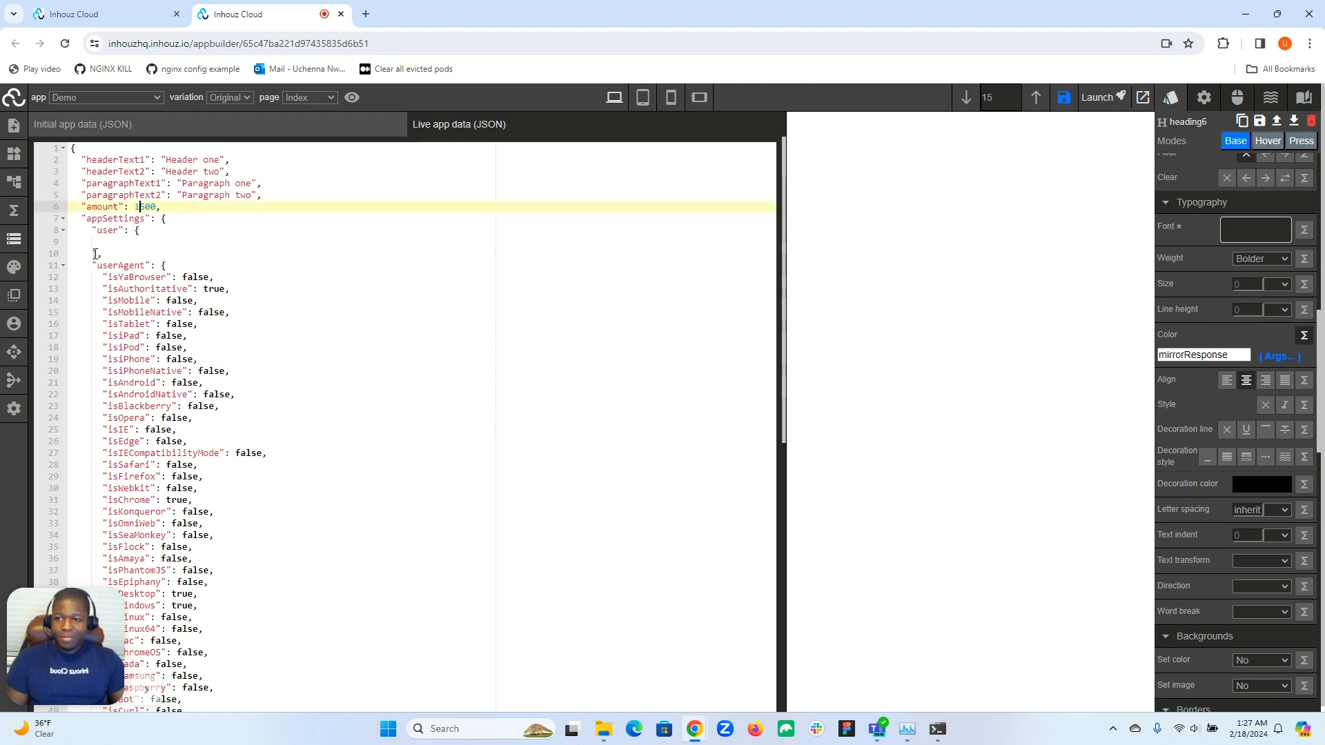
click(16, 242)
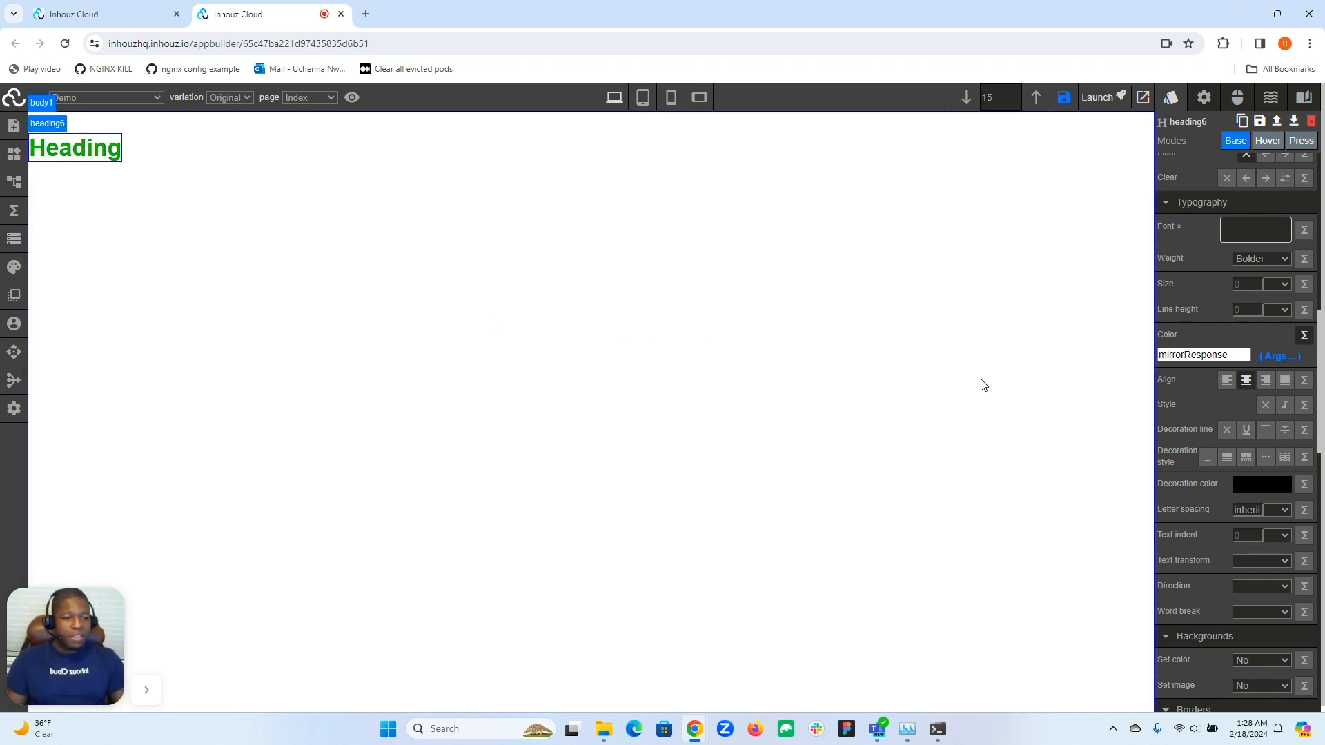
- Examine which of the heading's style properties, from layout and spacing to borders and effects, can be driven by a function
scroll(1287, 414, up, 6)
scroll(1288, 414, up, 3)
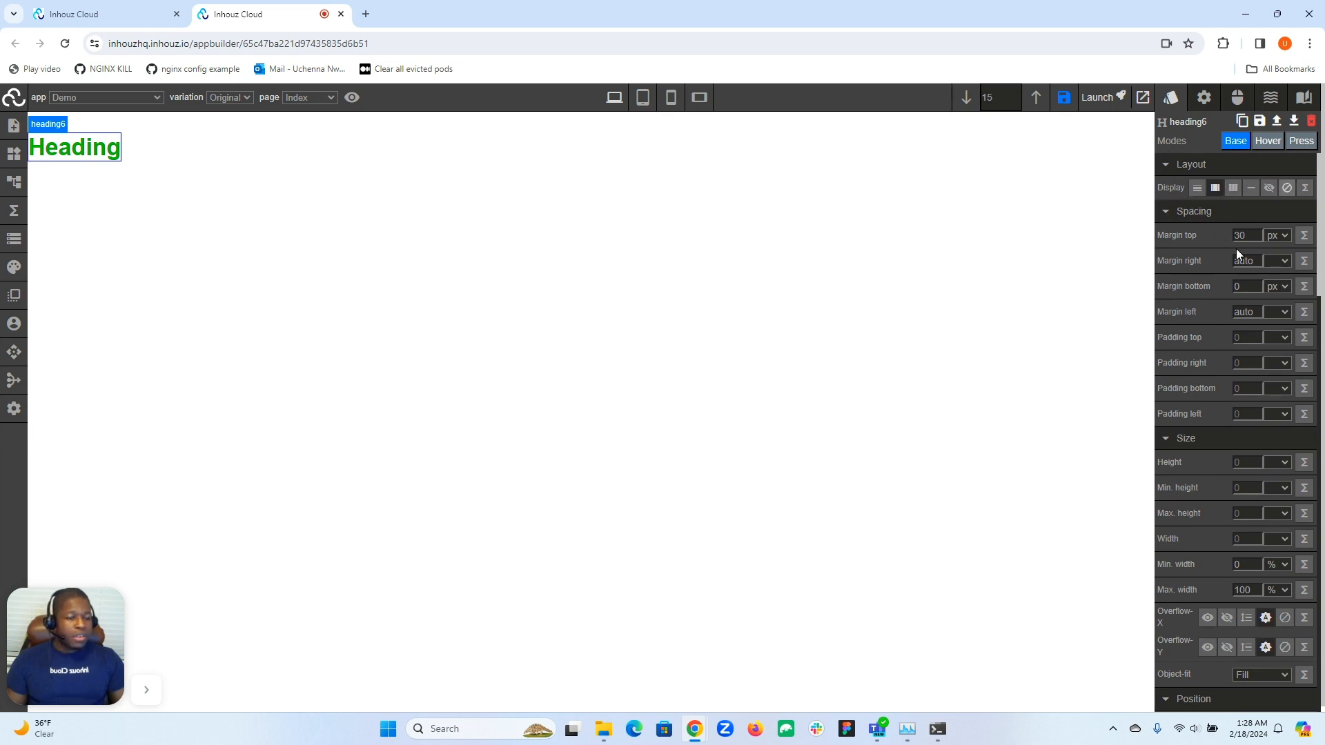
scroll(1247, 293, down, 3)
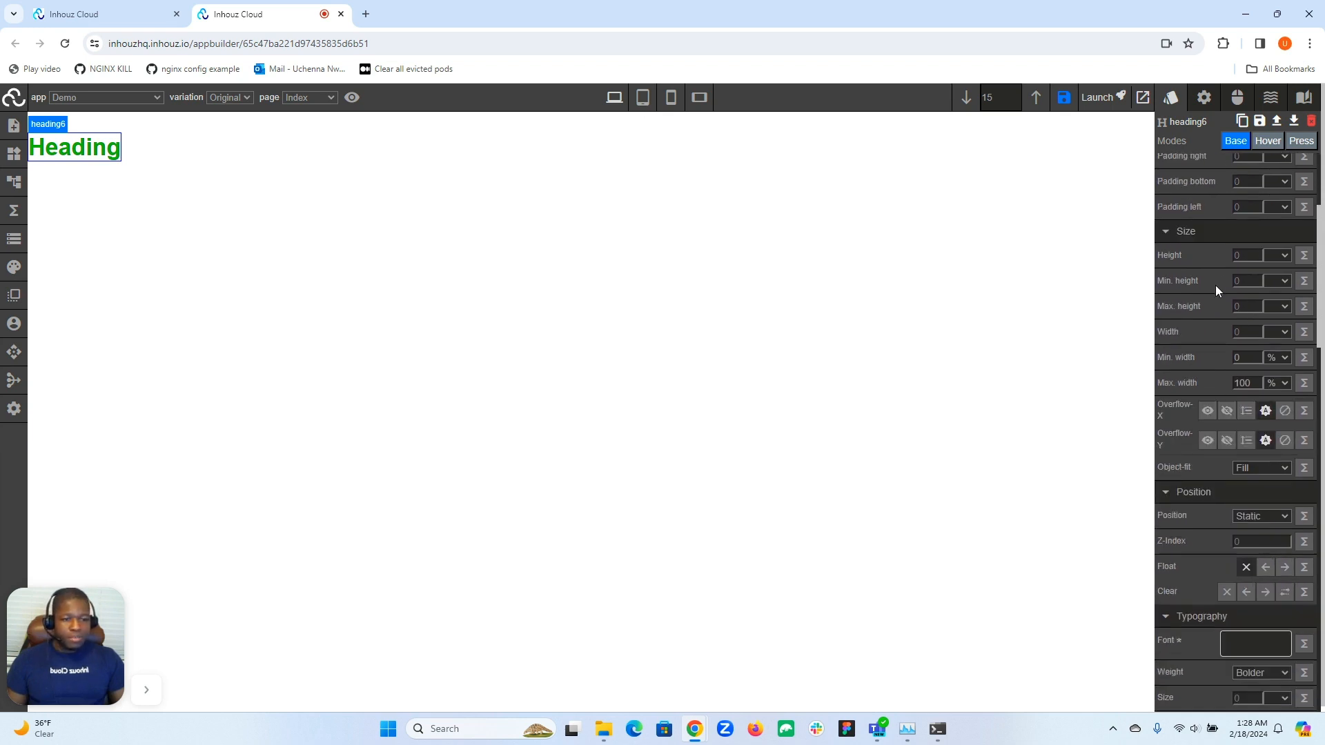
scroll(1269, 276, down, 4)
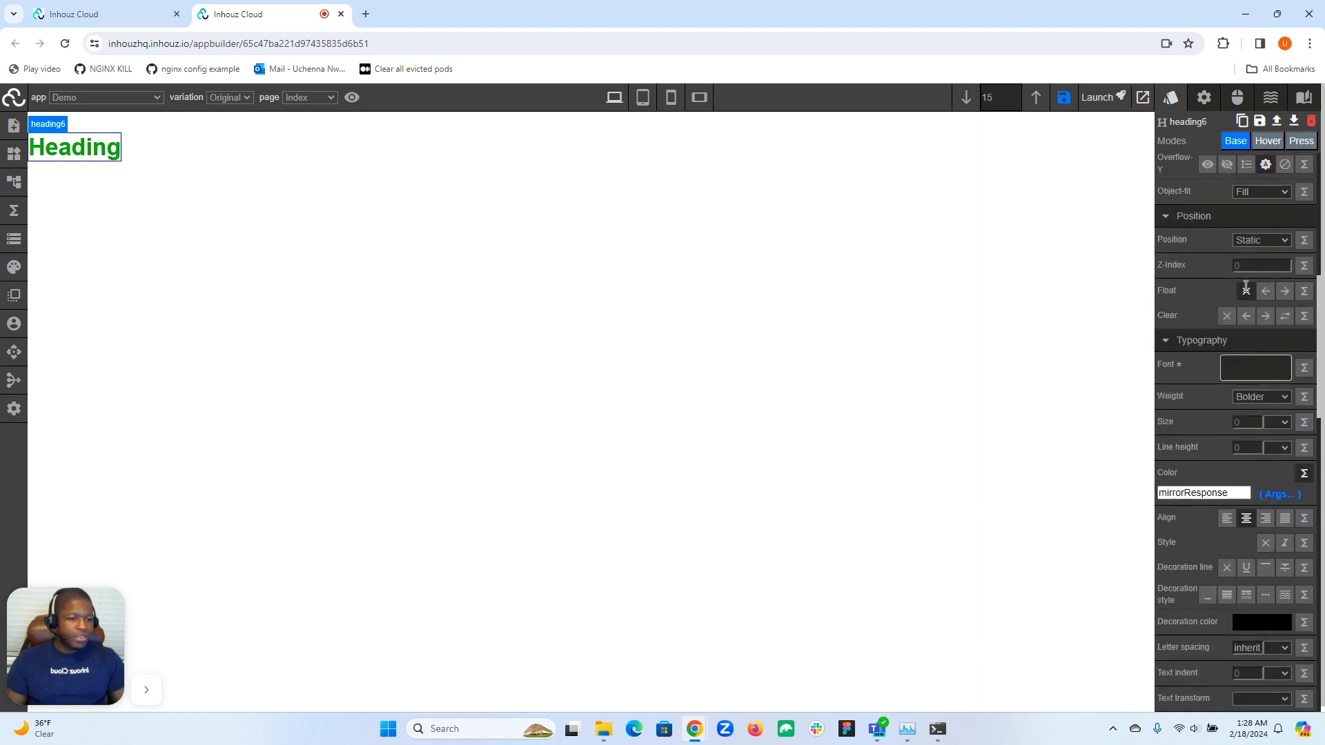
scroll(1247, 317, down, 6)
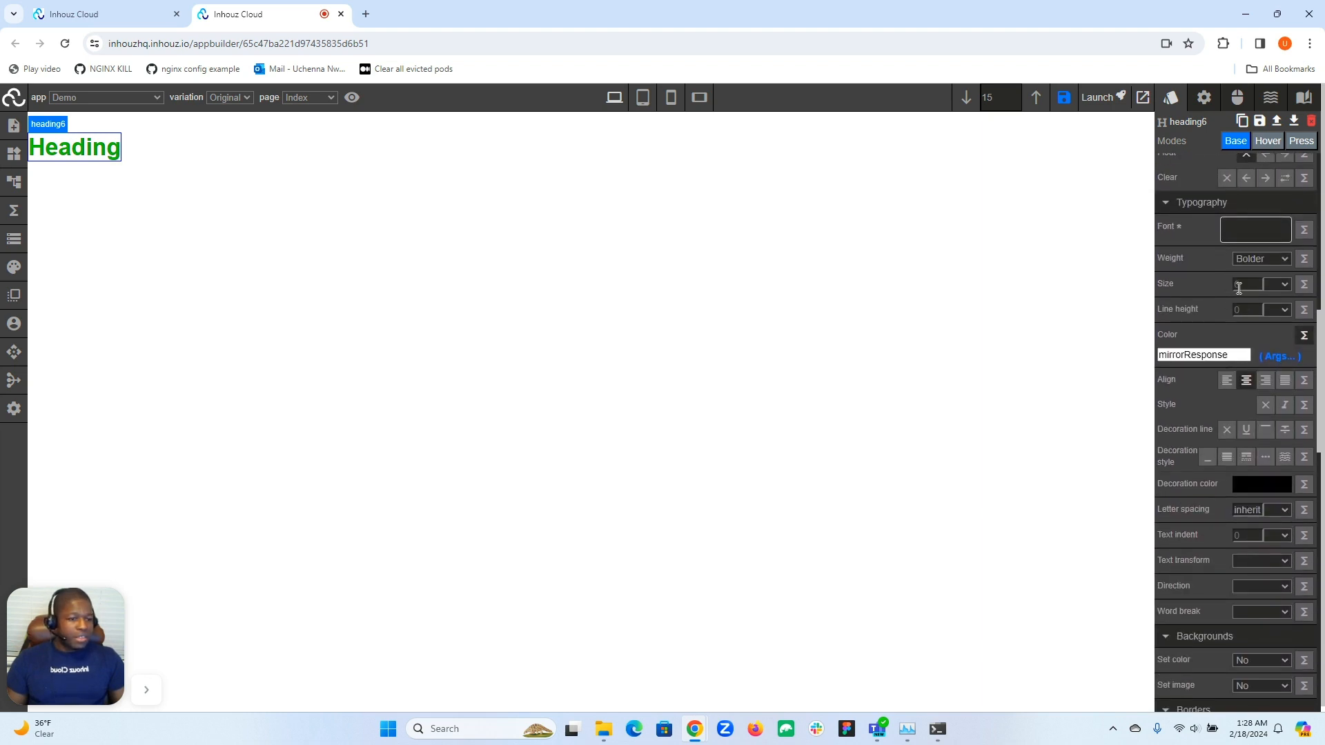
scroll(1242, 385, down, 8)
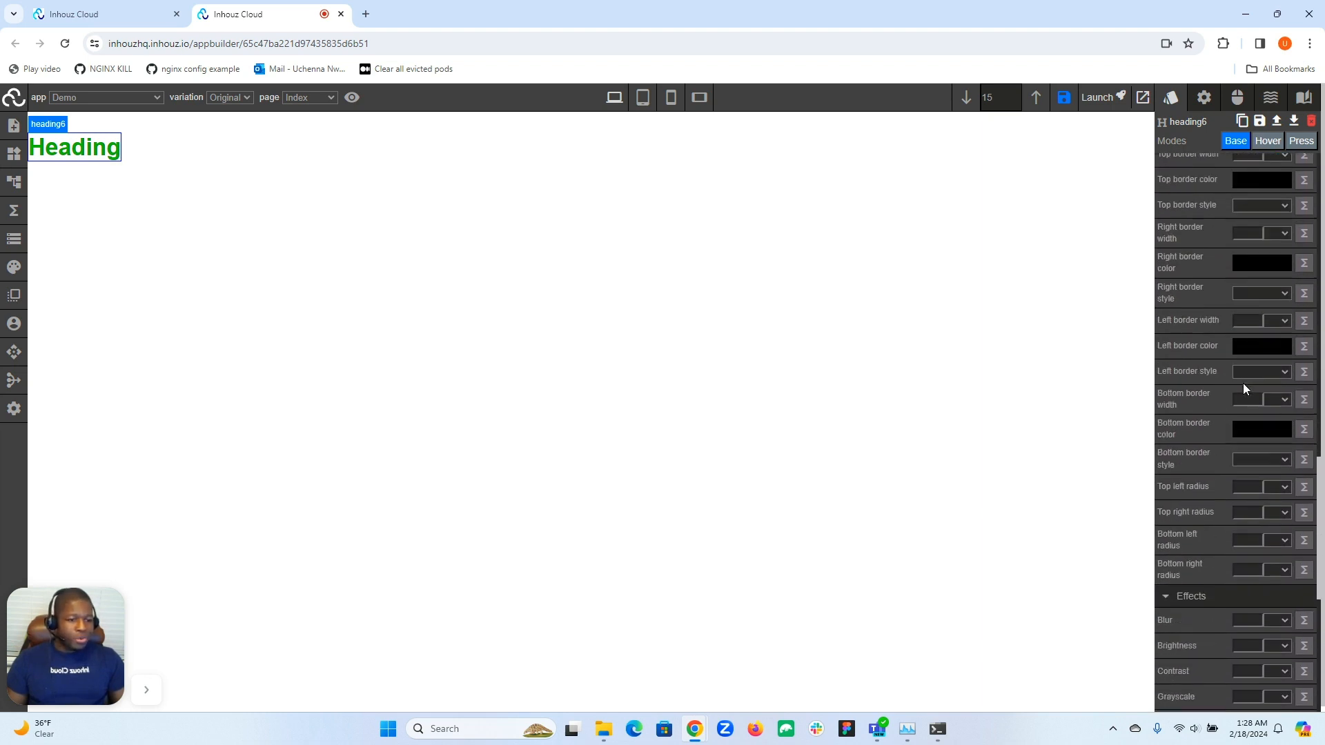